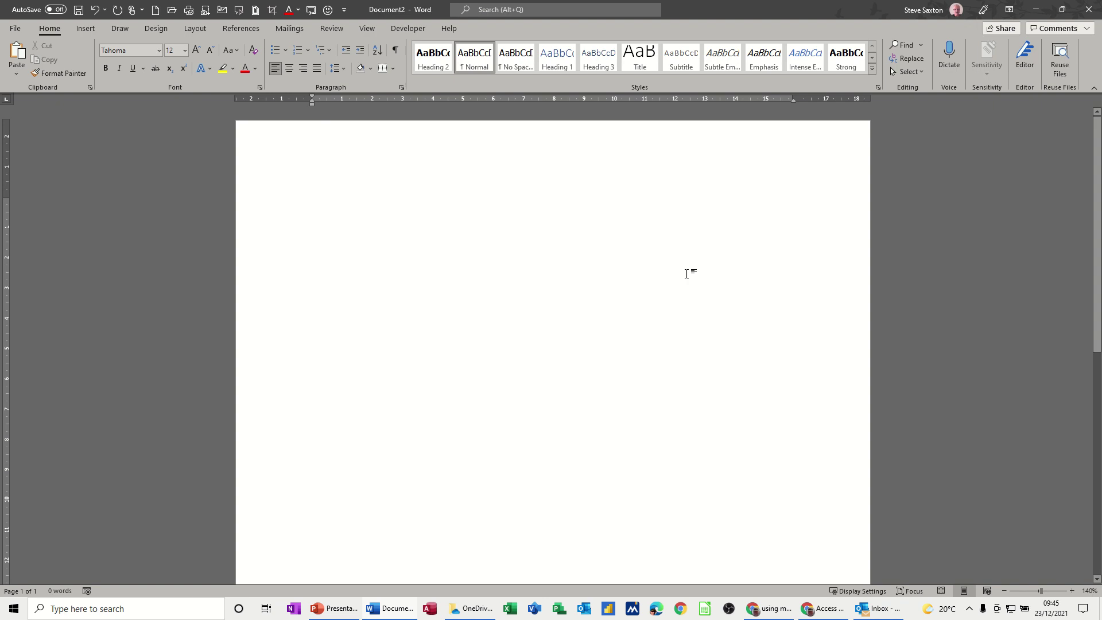
# - Use the Consultants table of Examples > Access 2018 > RelationshipDemo 2021.accdb as the existing recipient list
pyautogui.click(286, 30)
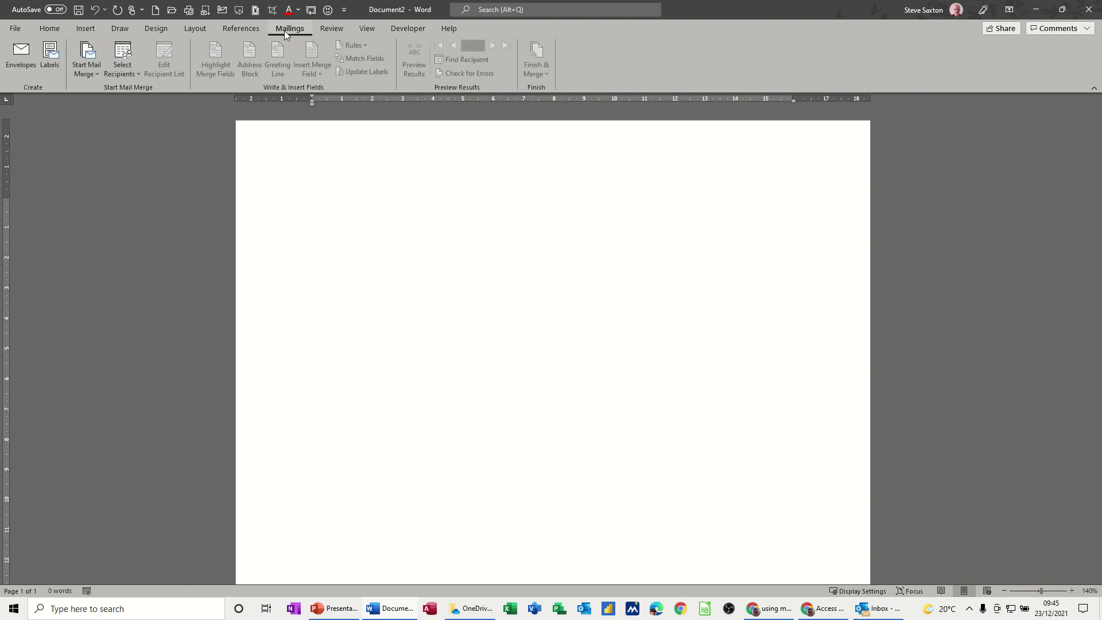
pyautogui.click(133, 77)
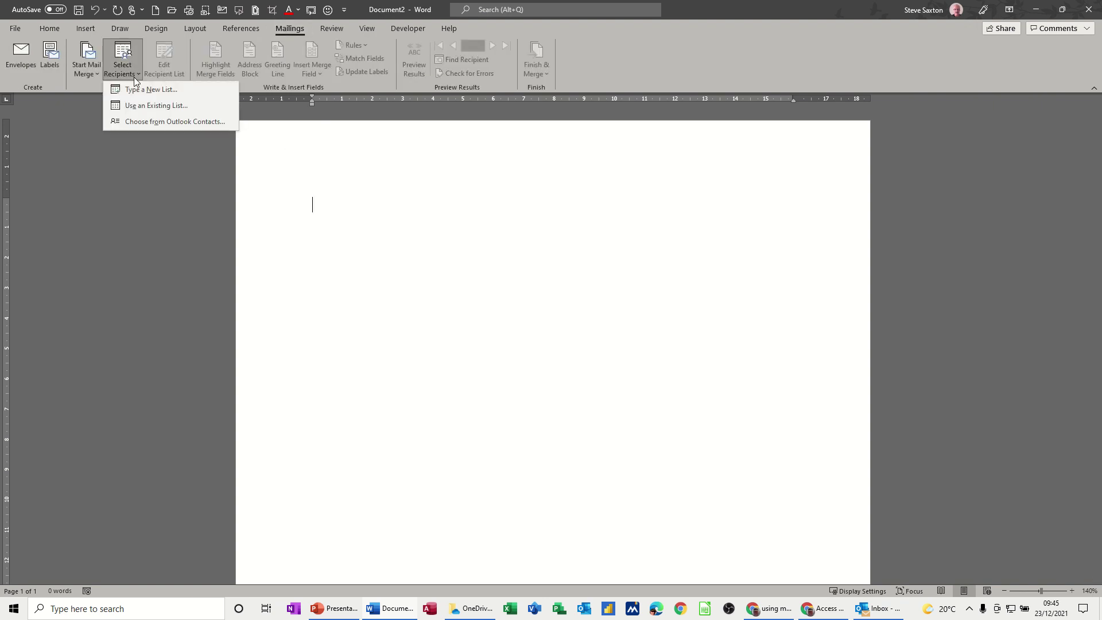
pyautogui.click(150, 108)
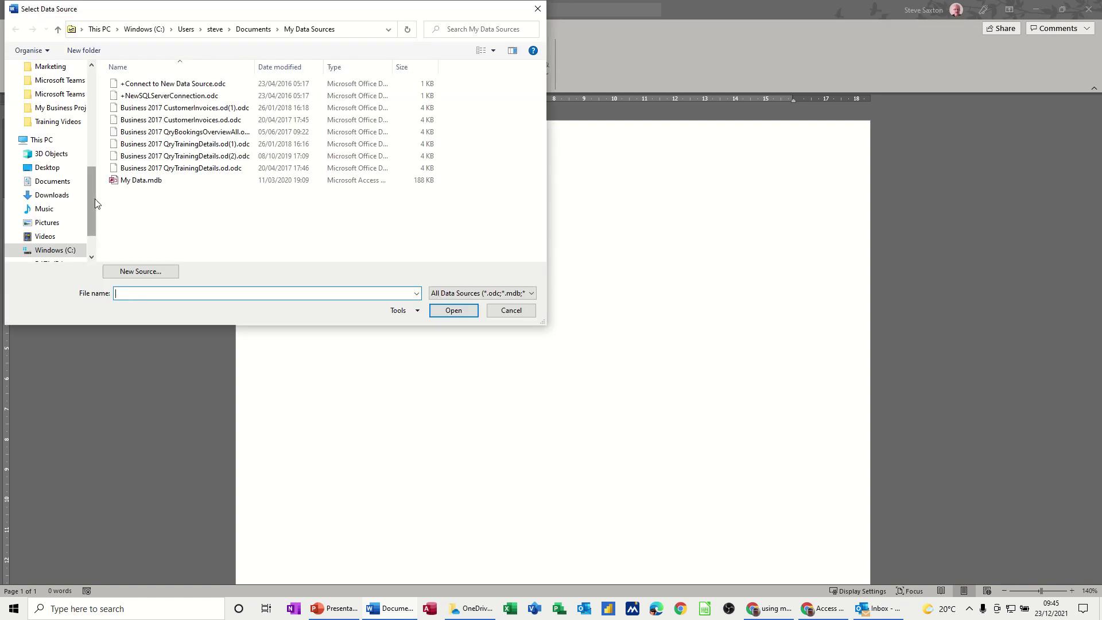
pyautogui.moveTo(95, 195); pyautogui.dragTo(95, 168)
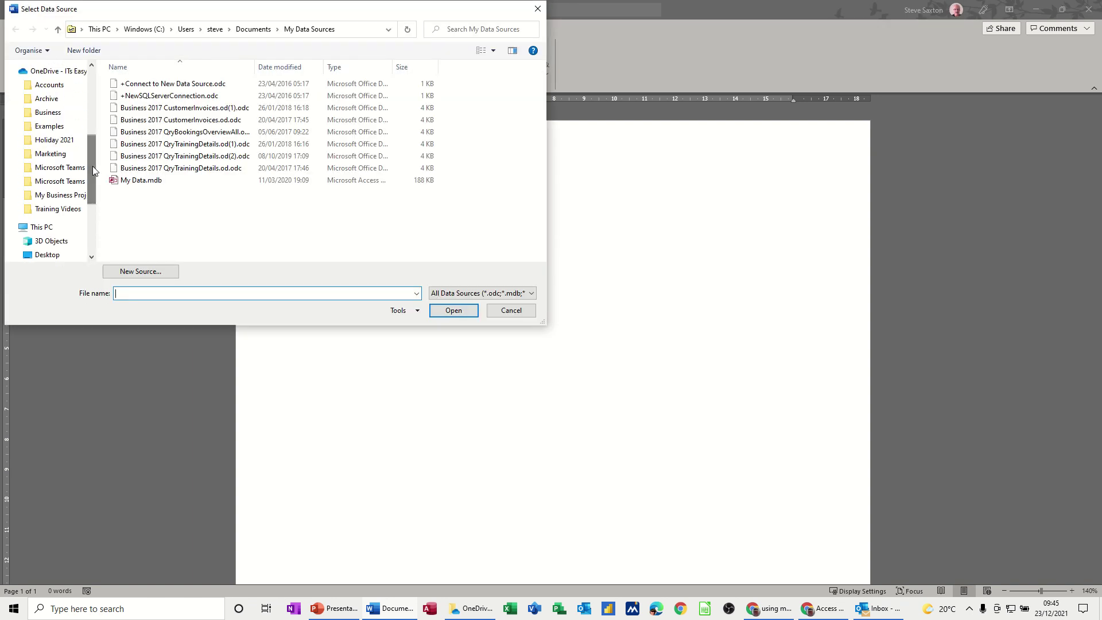
pyautogui.click(49, 132)
pyautogui.doubleClick(139, 84)
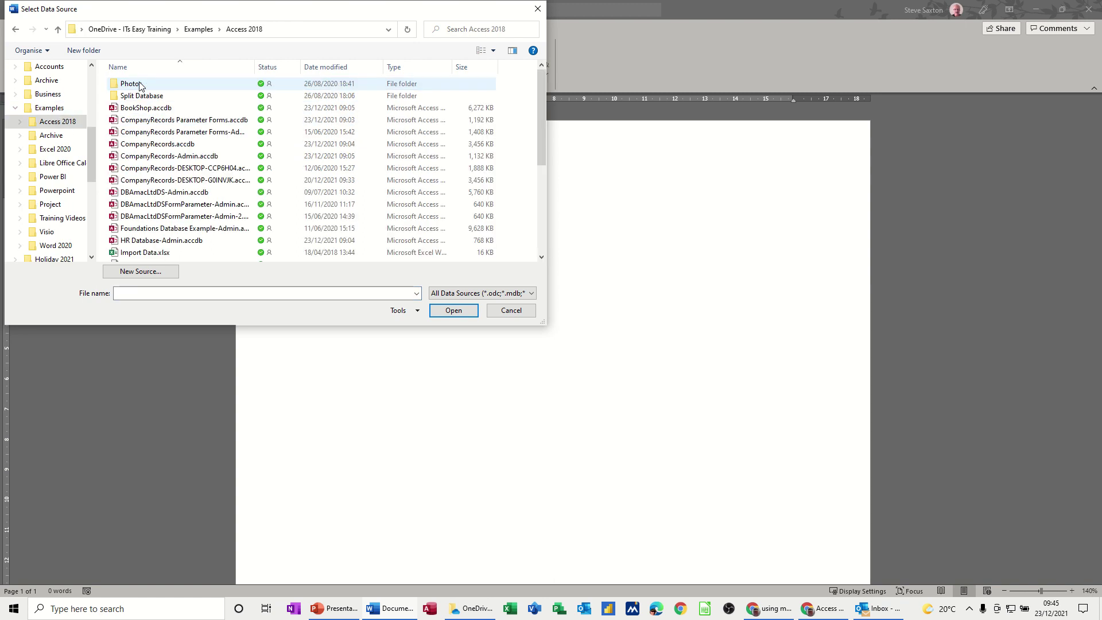
pyautogui.scroll(-5, 226, 228)
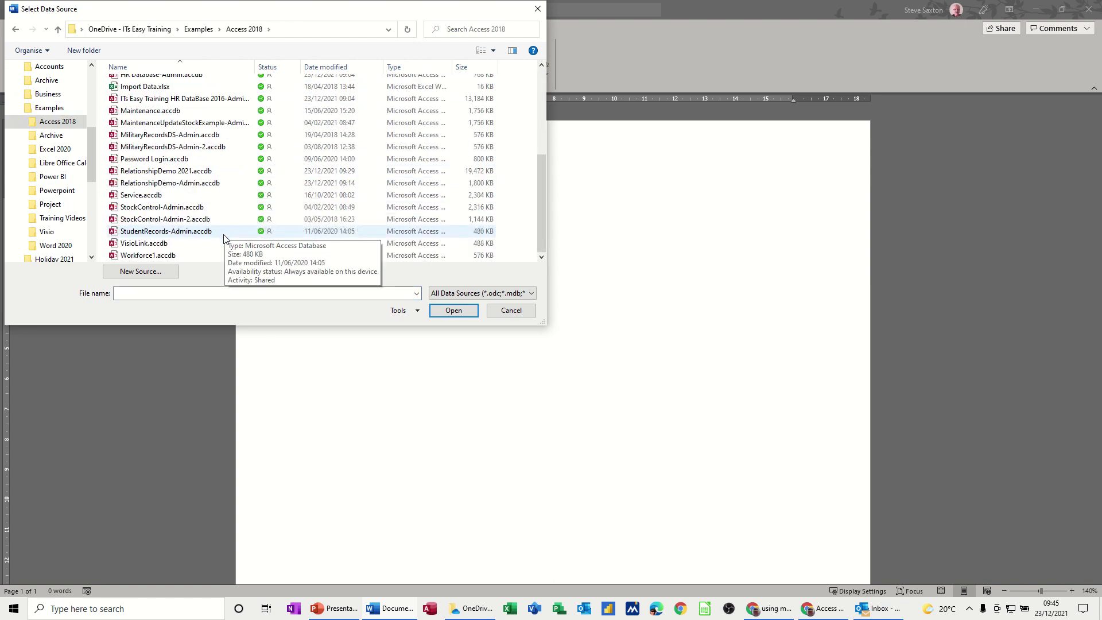
pyautogui.click(168, 175)
pyautogui.doubleClick(167, 173)
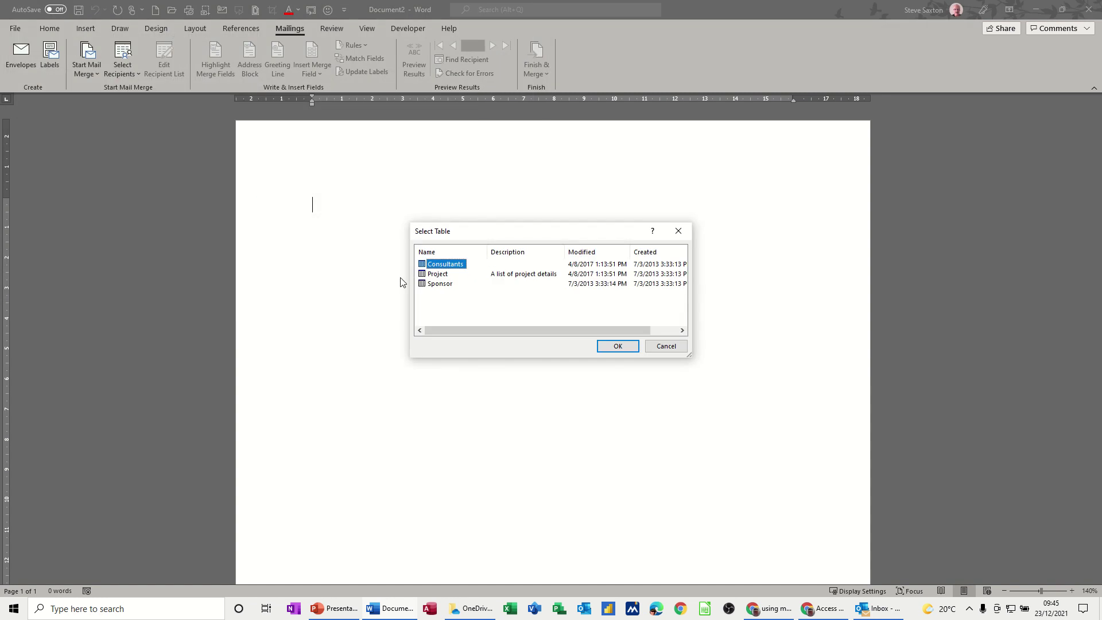
pyautogui.doubleClick(436, 267)
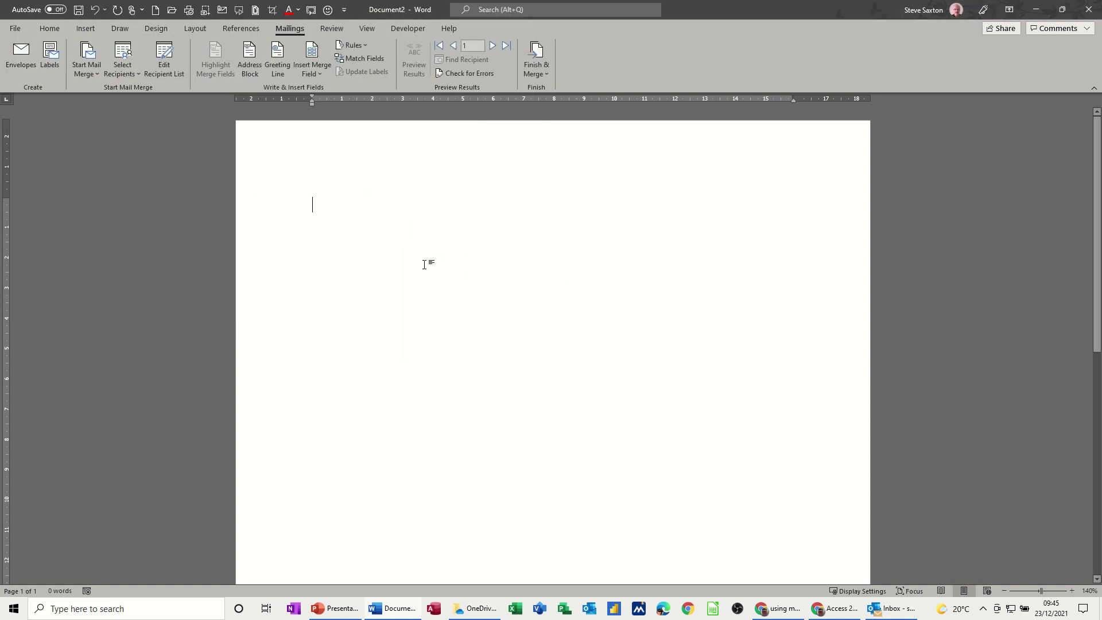
# - In Access, browse to Examples > Access 2018 and open RelationshipDemo 2021.accdb
pyautogui.click(435, 610)
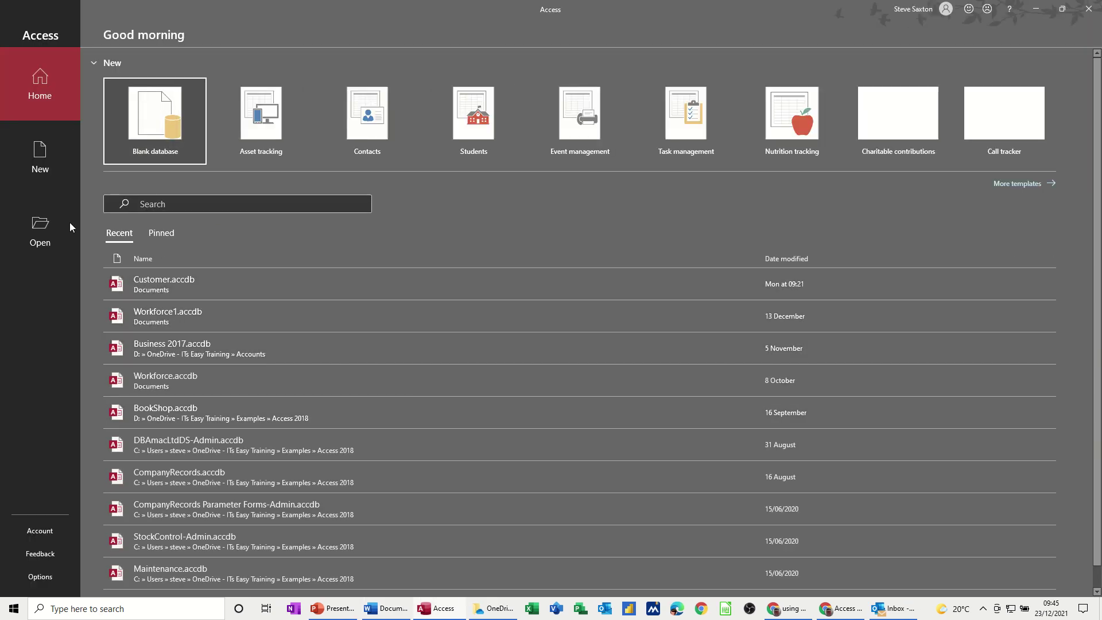
pyautogui.click(46, 227)
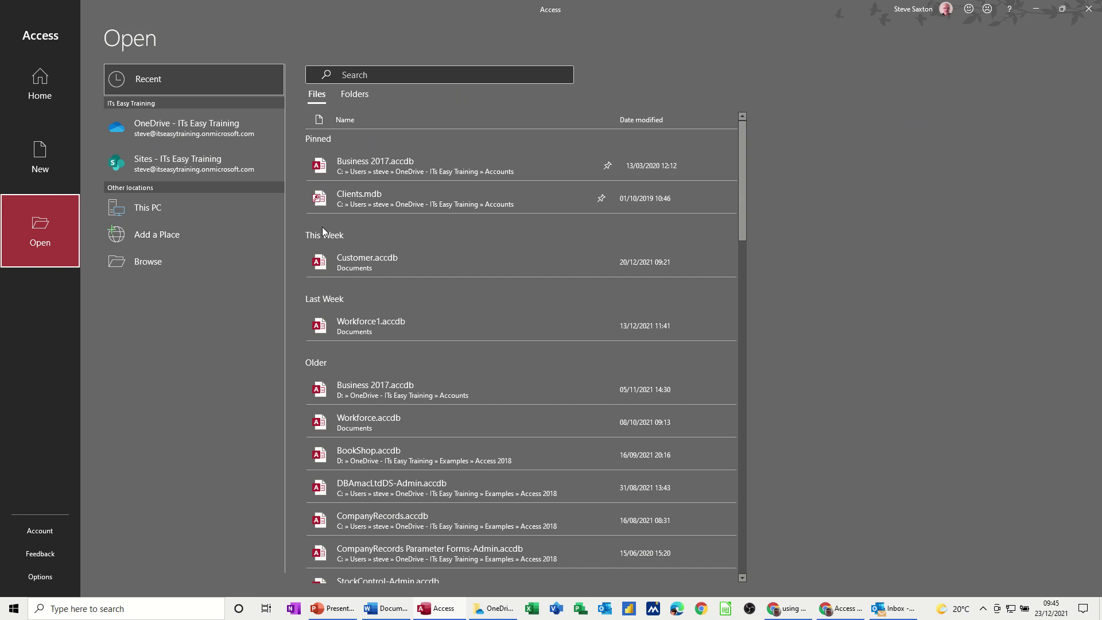
pyautogui.click(151, 268)
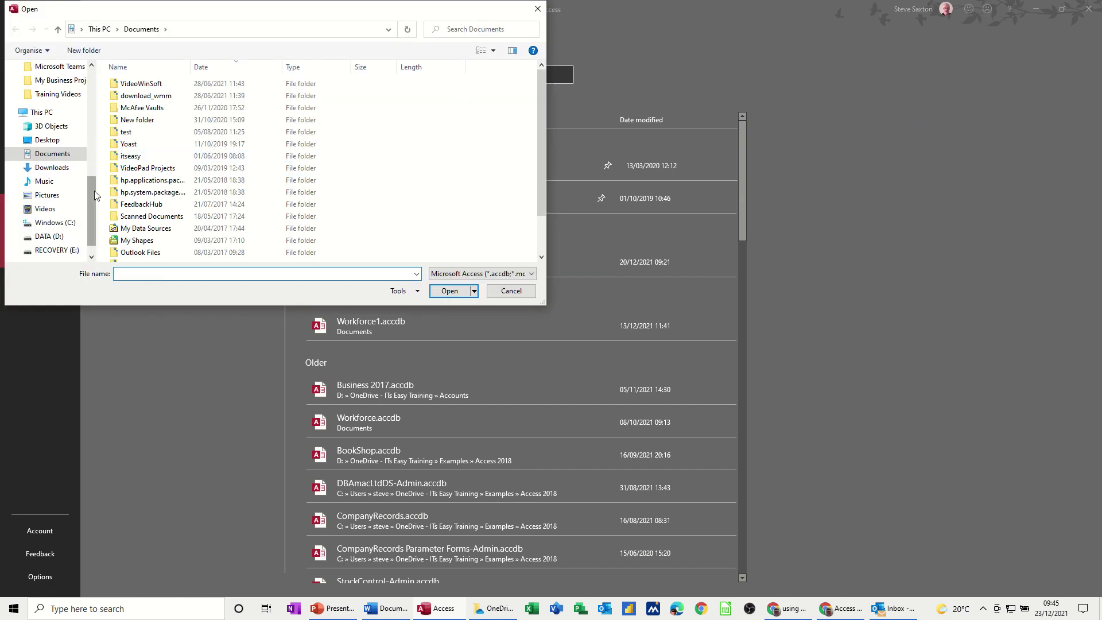
pyautogui.scroll(1, 53, 109)
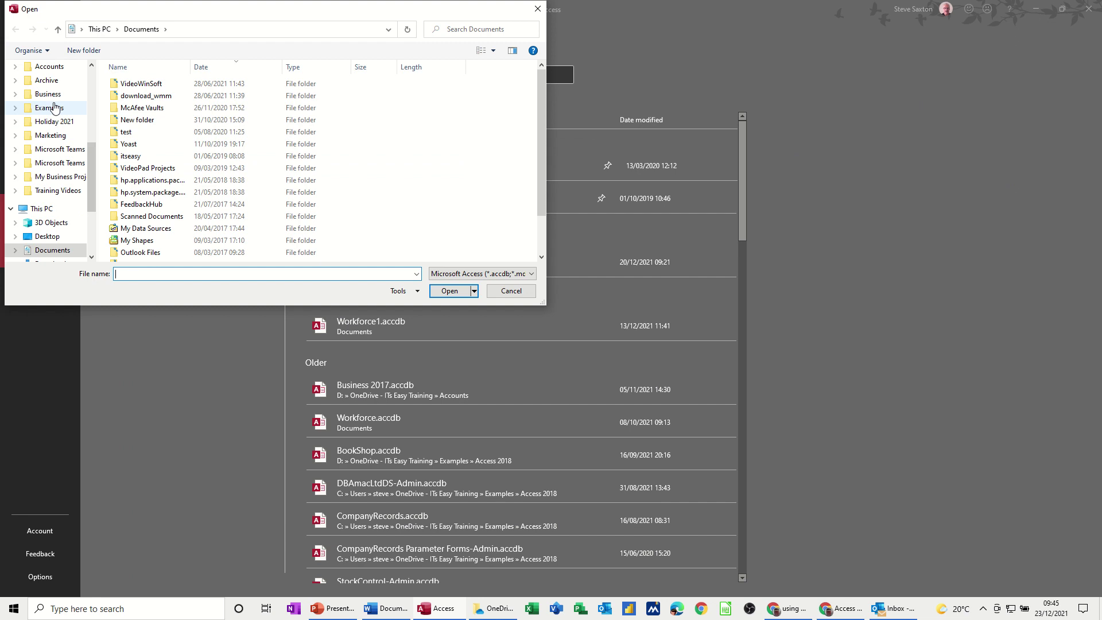
pyautogui.click(53, 109)
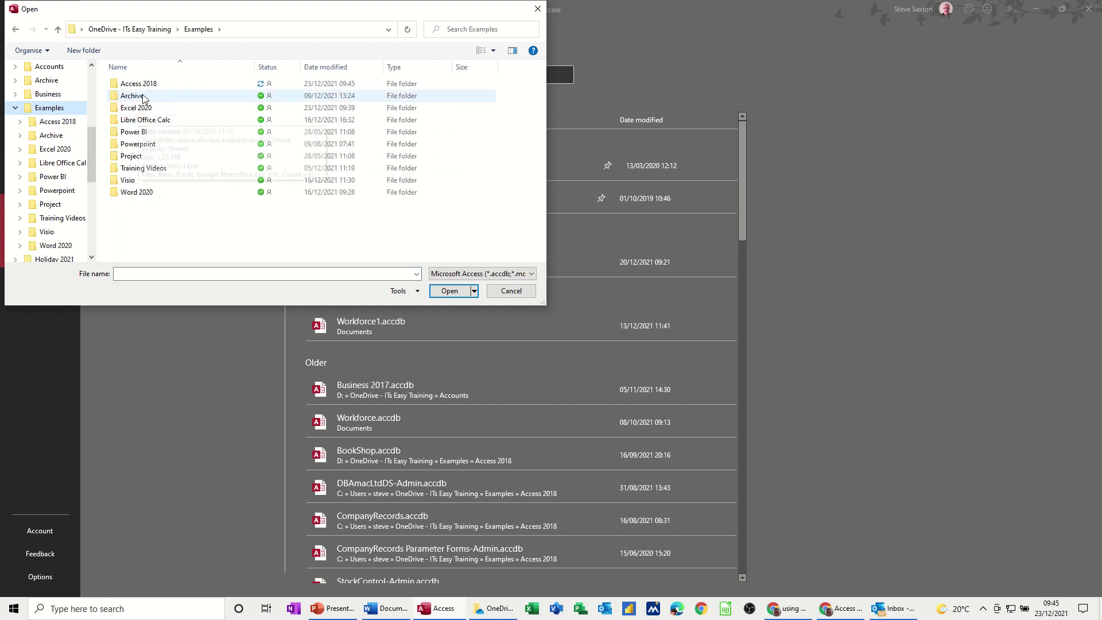
pyautogui.click(140, 87)
pyautogui.doubleClick(141, 87)
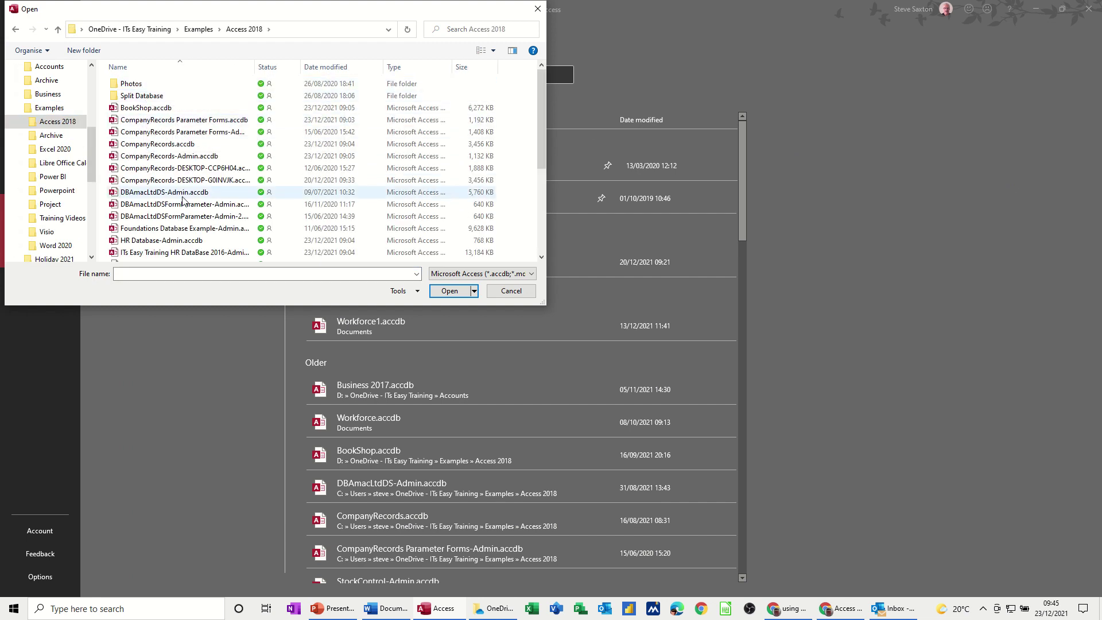
pyautogui.scroll(-3, 214, 208)
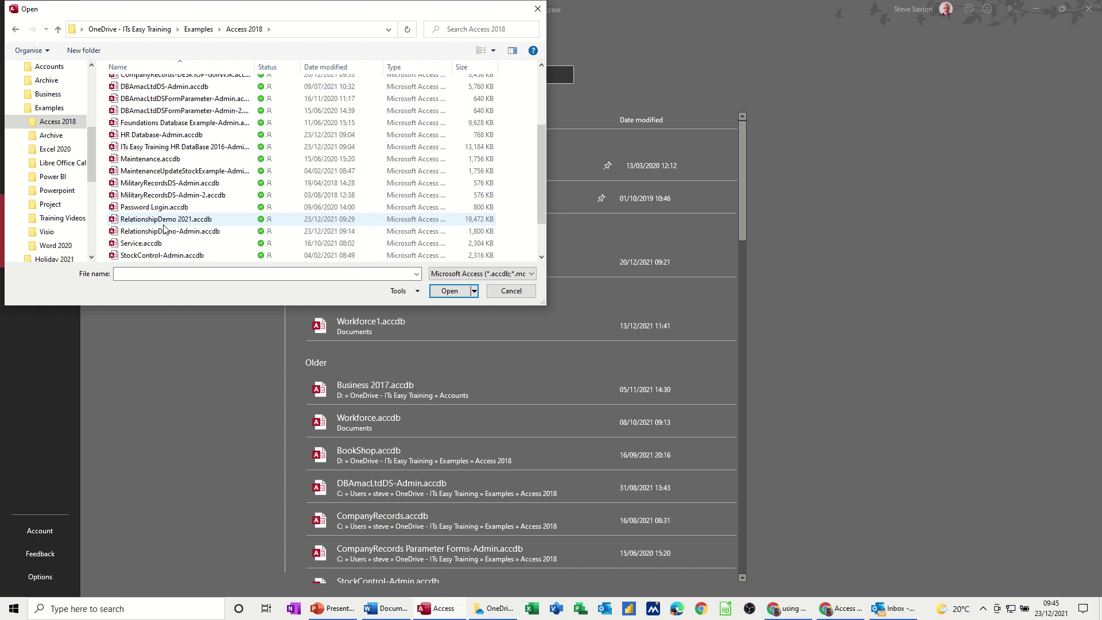
pyautogui.click(165, 221)
pyautogui.doubleClick(164, 221)
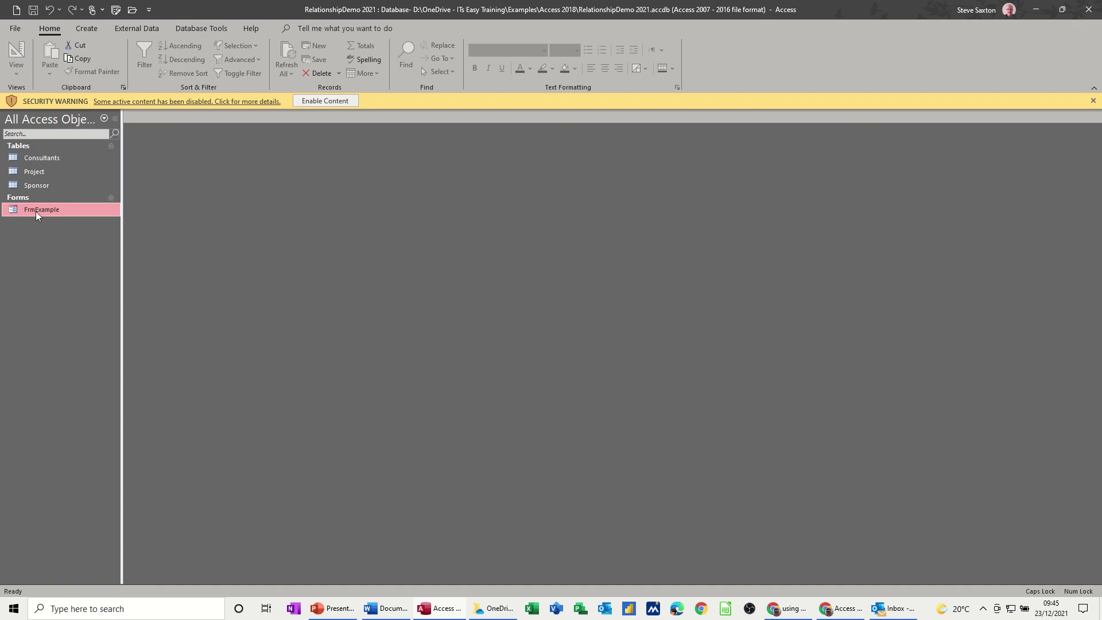
# - Check FrmExample, then autofit the Consultants table's Photo column to show full paths and close Access
pyautogui.doubleClick(32, 210)
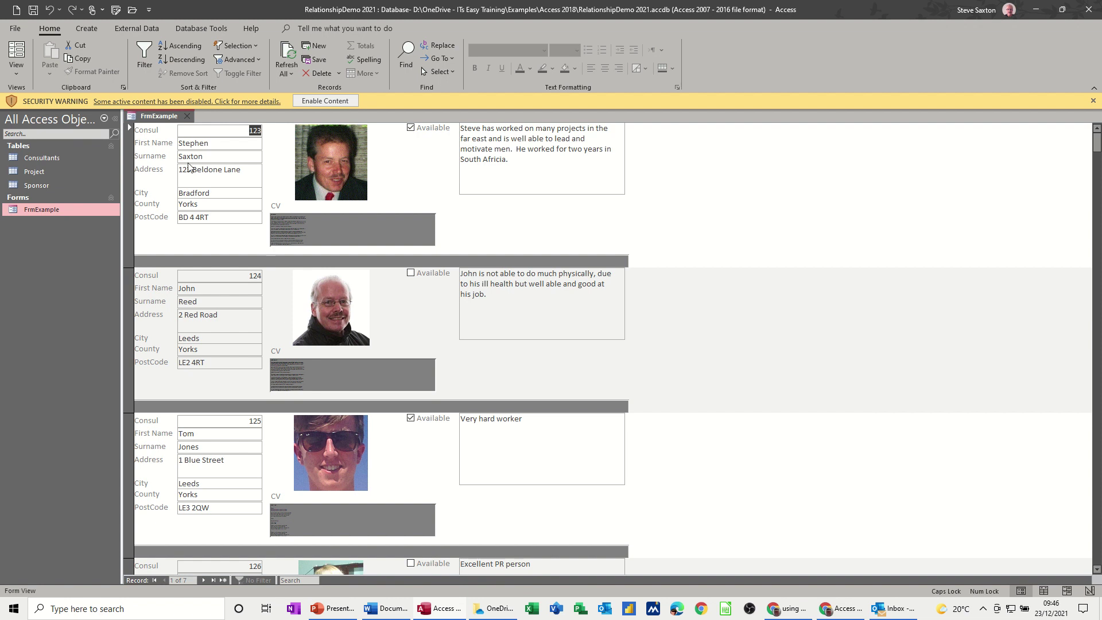
pyautogui.click(187, 116)
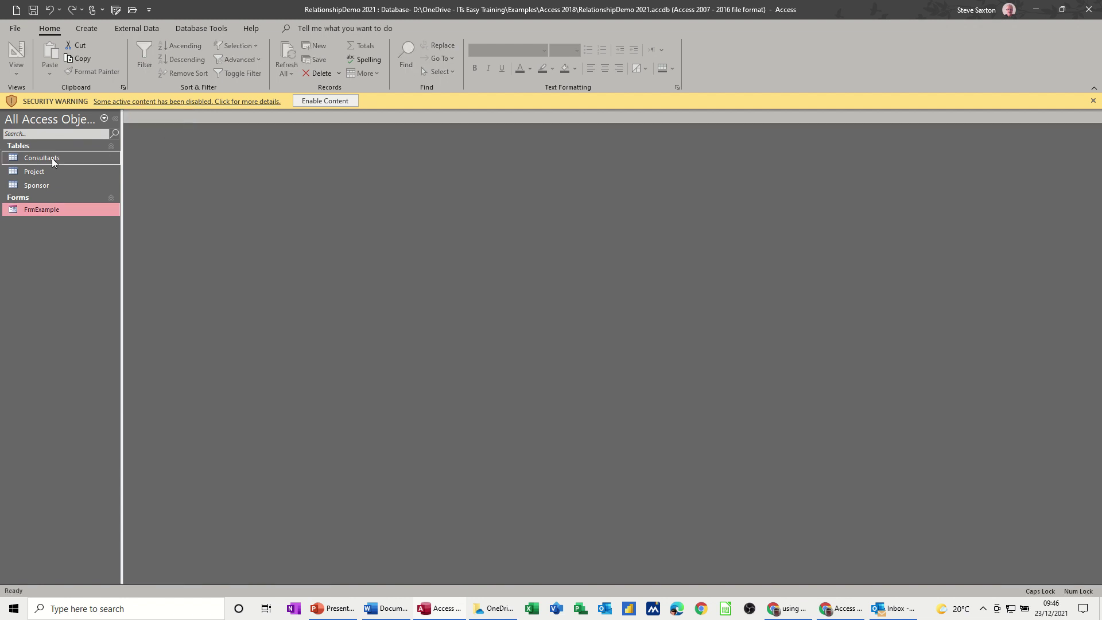
pyautogui.doubleClick(38, 160)
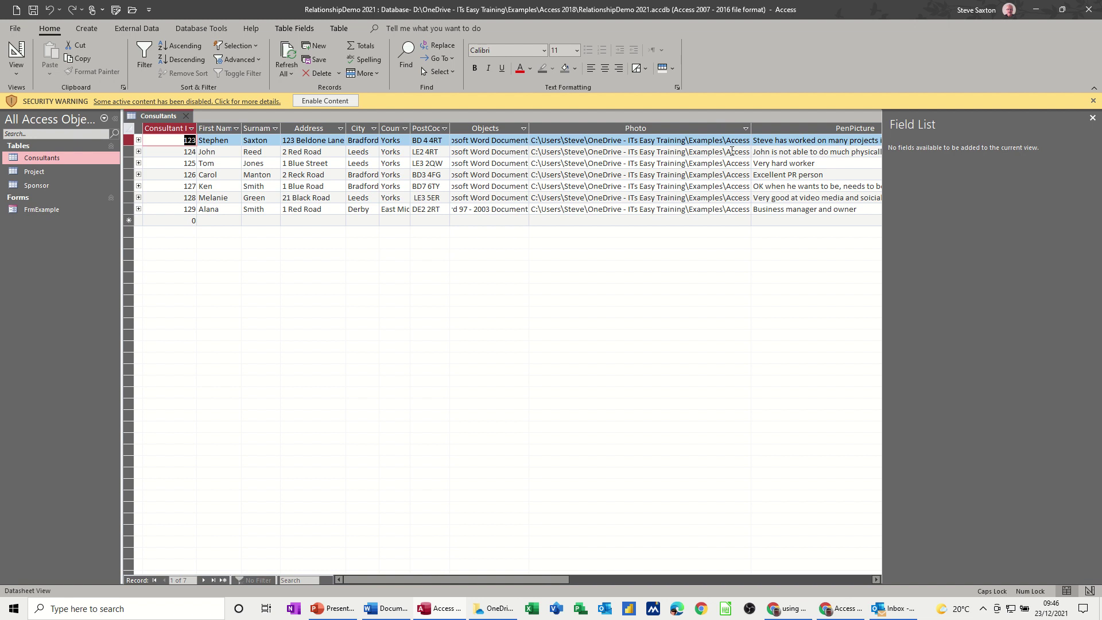
pyautogui.doubleClick(751, 128)
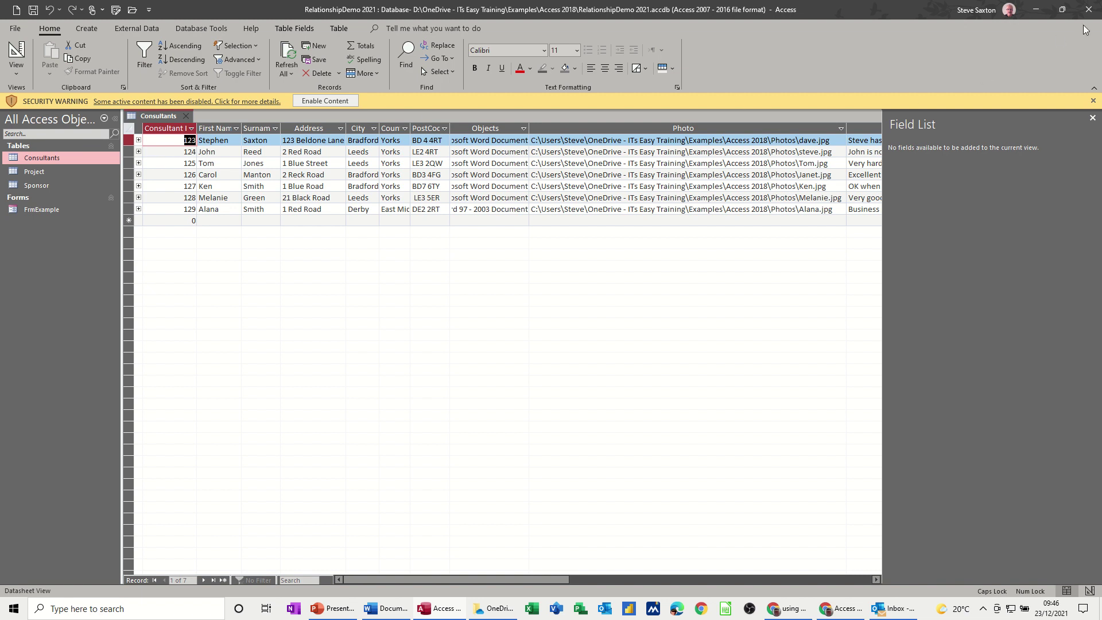
pyautogui.click(1090, 9)
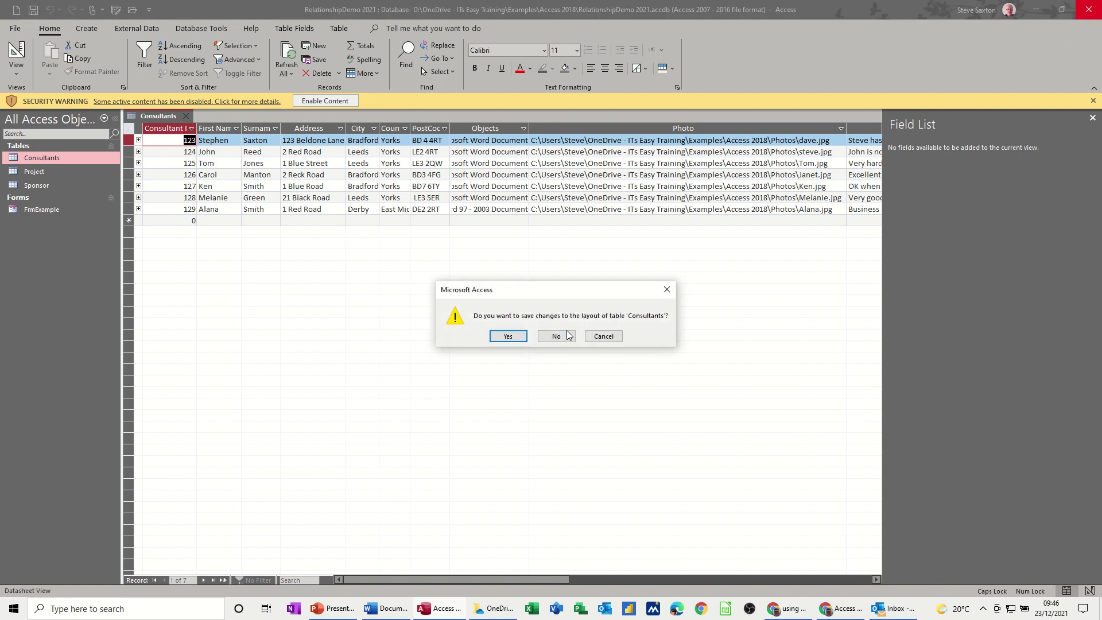
# - Discard the Access layout change and confirm the mail merge recipient list in Word
pyautogui.click(557, 336)
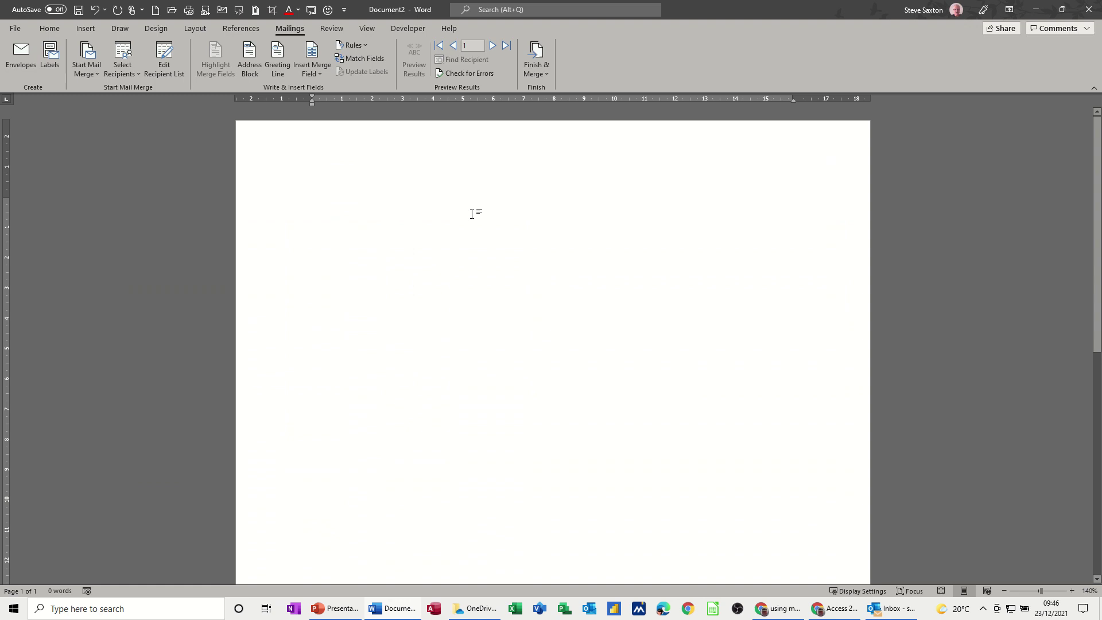
pyautogui.click(155, 74)
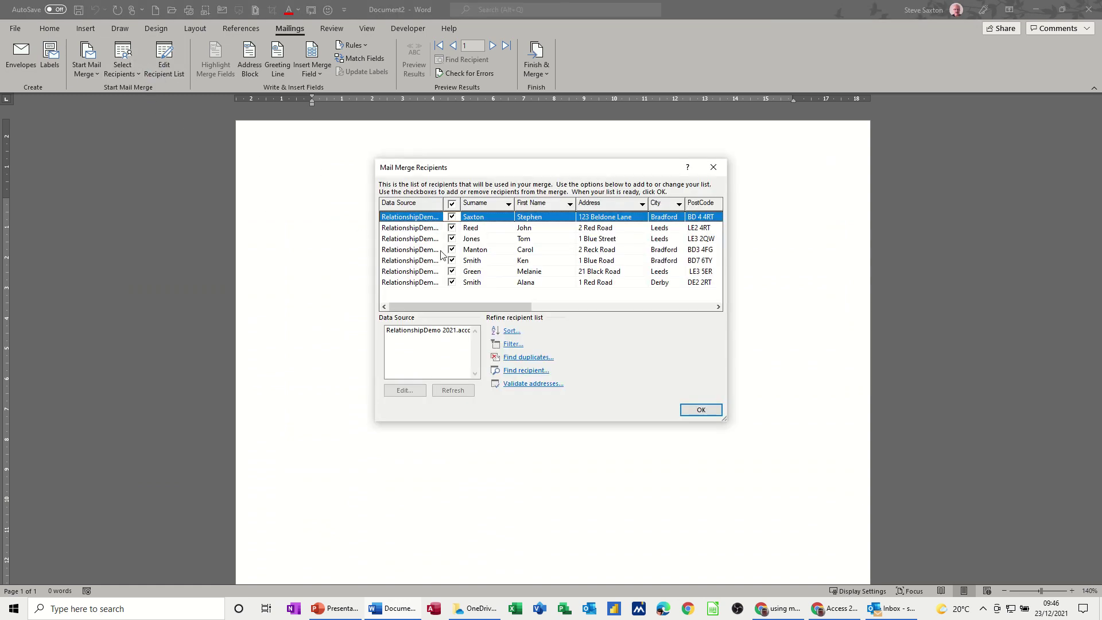
pyautogui.click(700, 410)
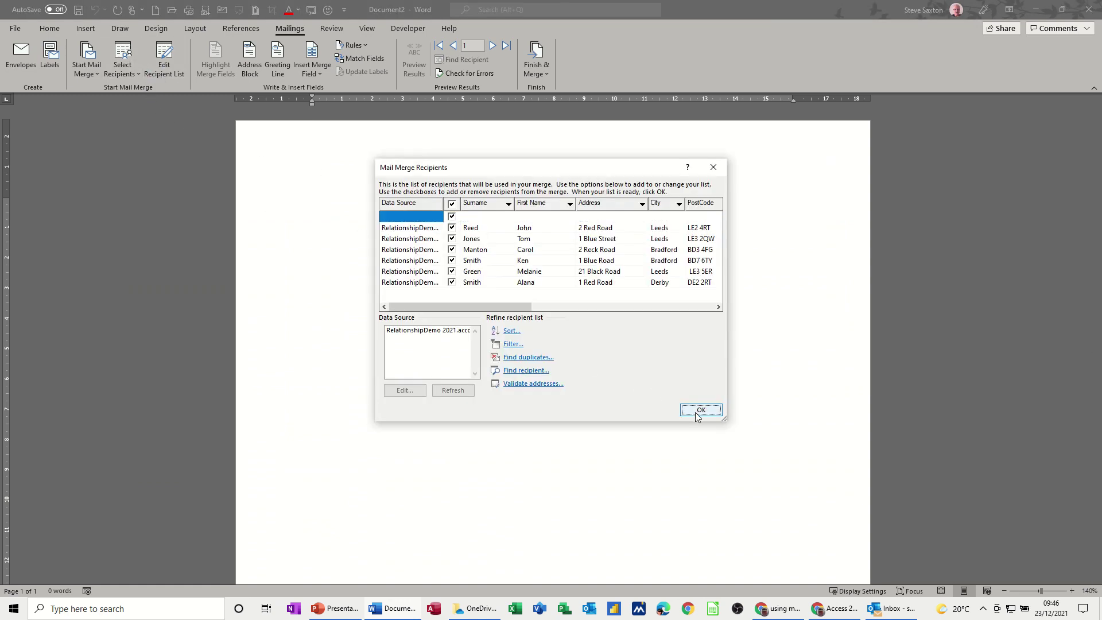
# - Insert the First_Name and Surname merge fields, then Photo on a new line below
pyautogui.click(319, 73)
pyautogui.click(320, 106)
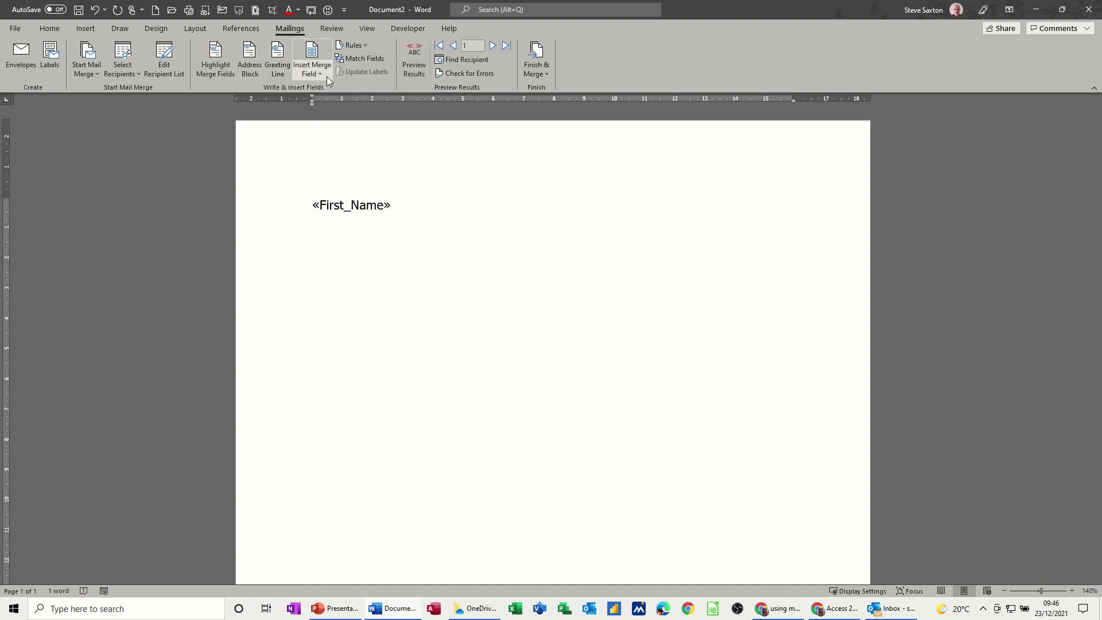
pyautogui.click(323, 75)
pyautogui.click(333, 123)
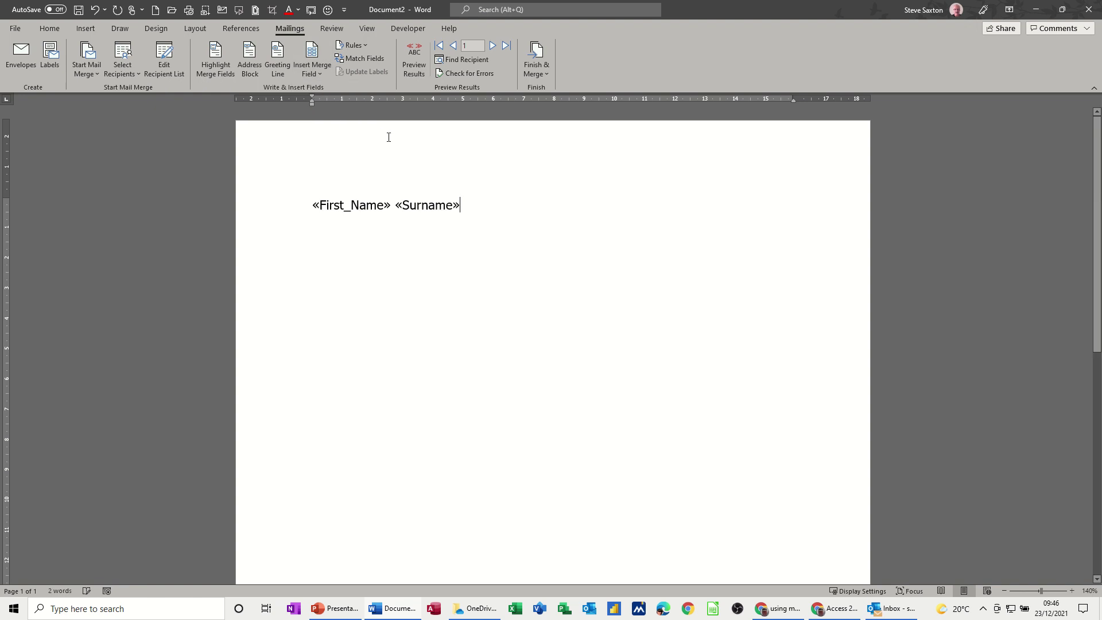
pyautogui.press('Return')
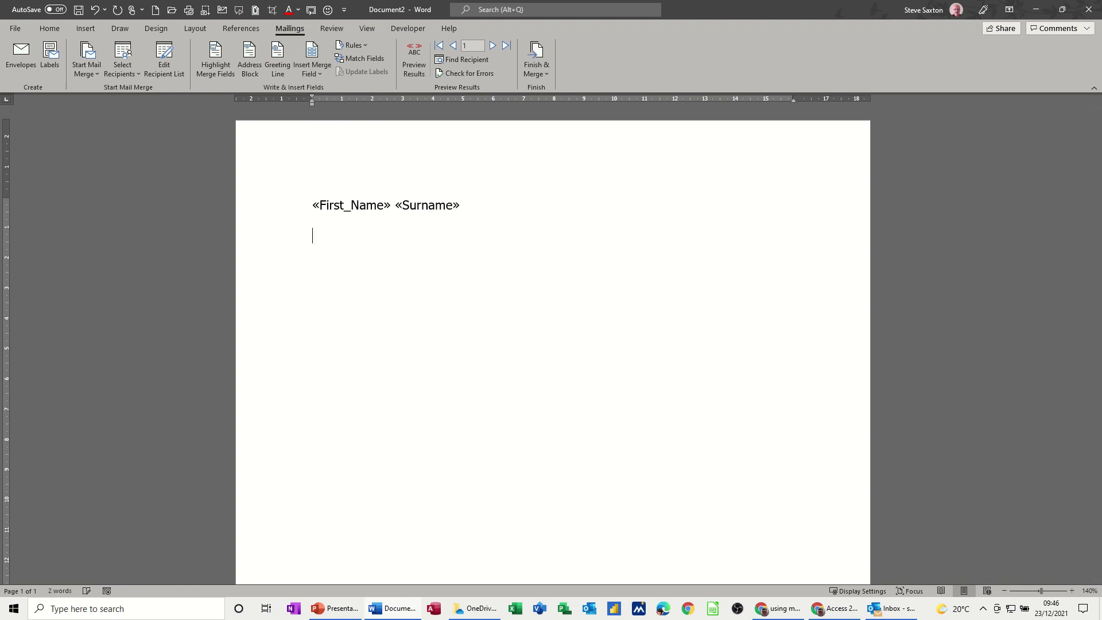
pyautogui.click(319, 74)
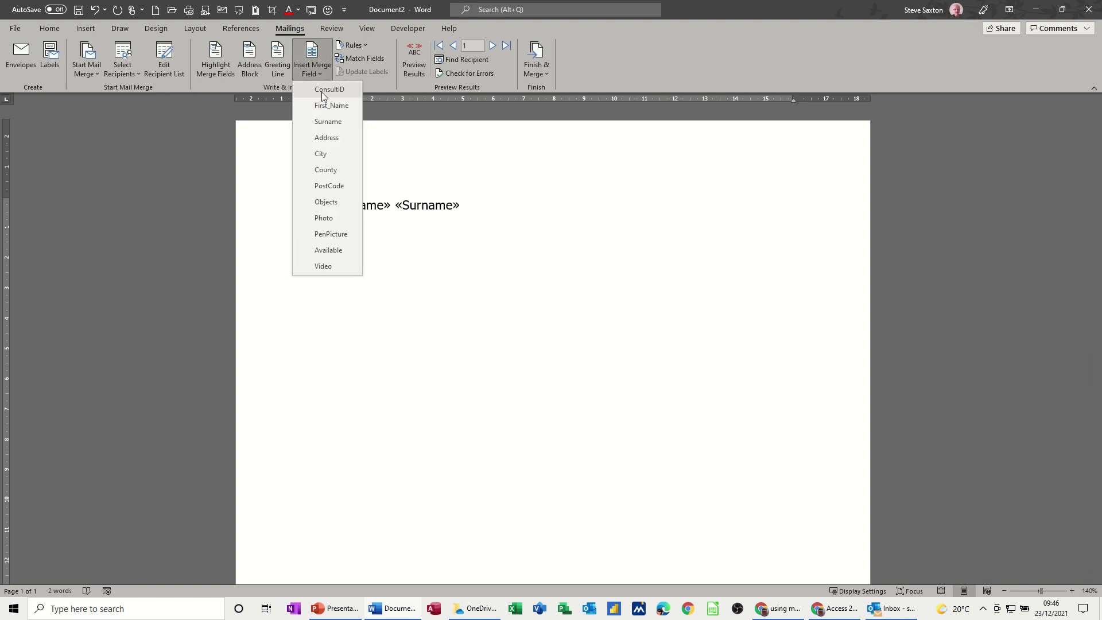
pyautogui.click(325, 217)
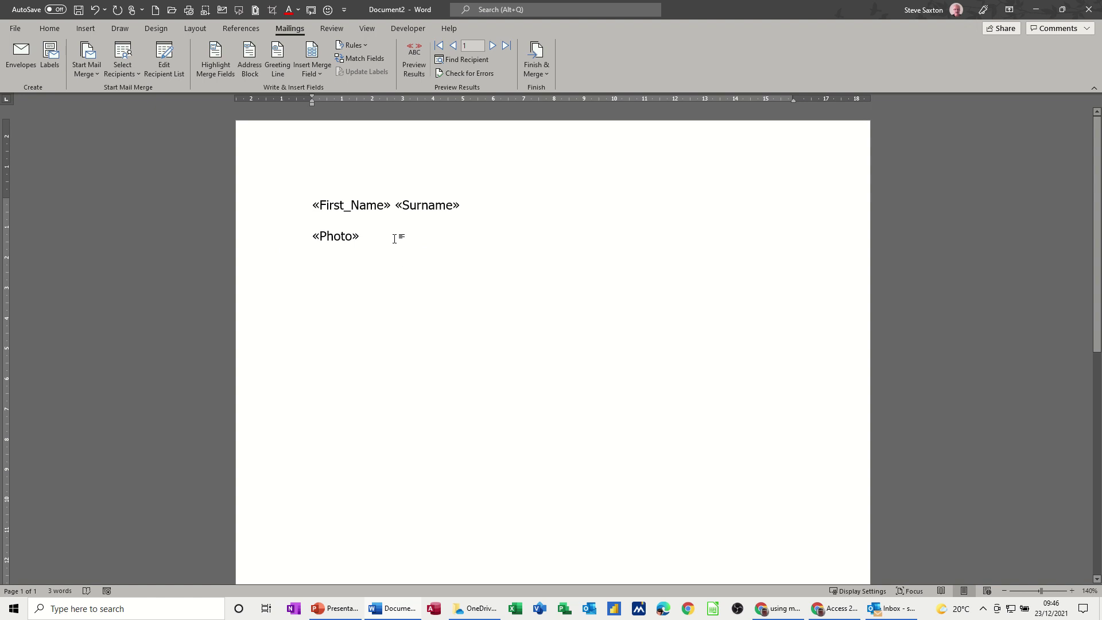
pyautogui.click(542, 73)
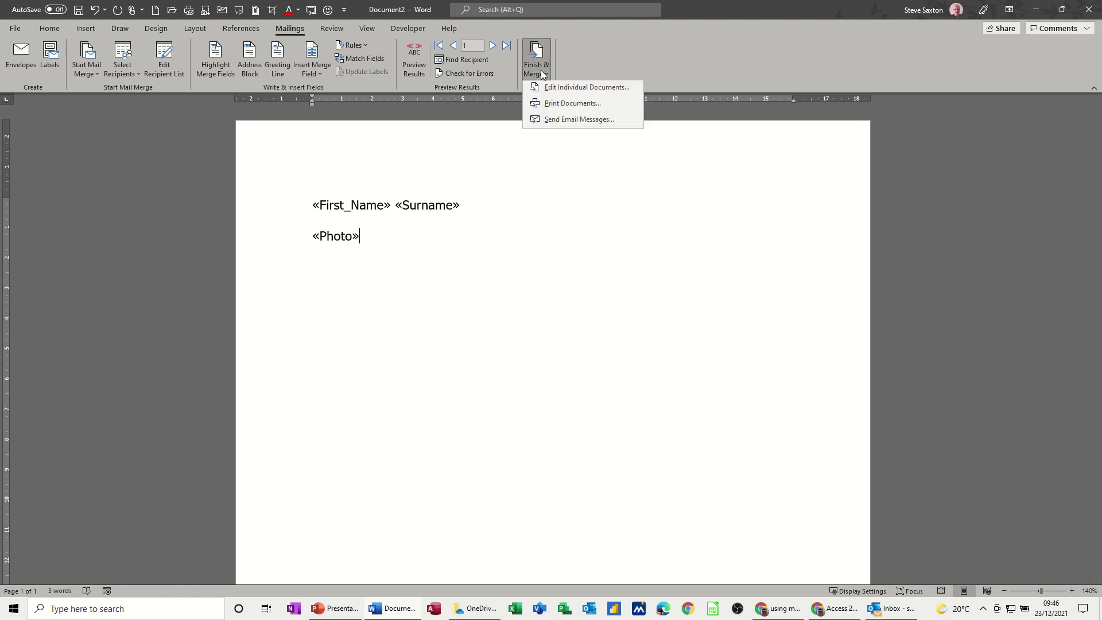
pyautogui.click(546, 88)
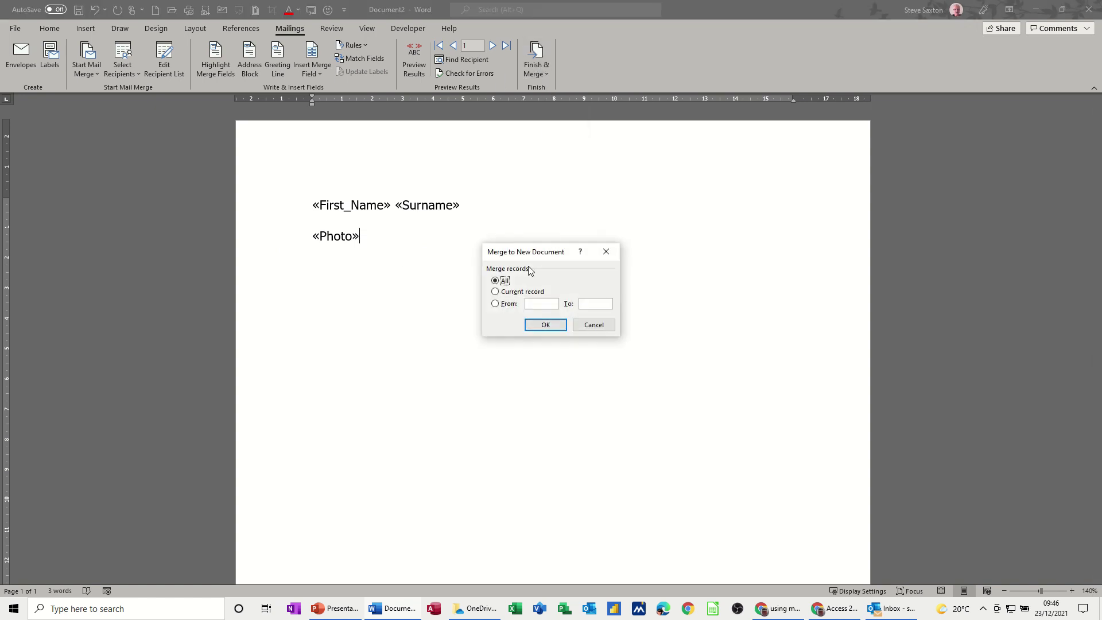
pyautogui.click(543, 326)
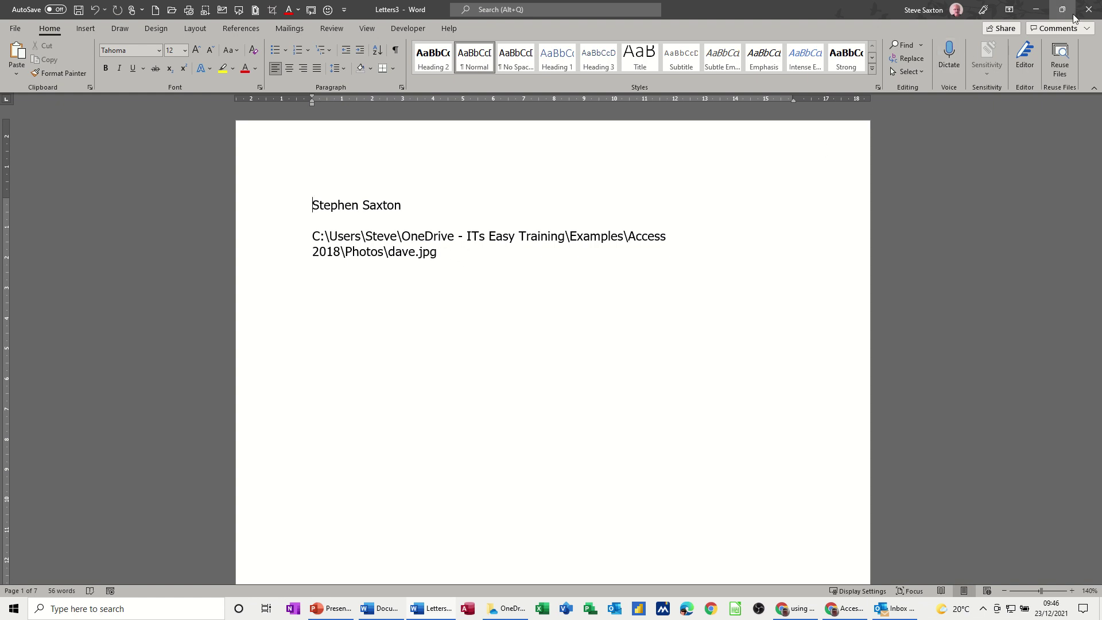
pyautogui.click(1088, 14)
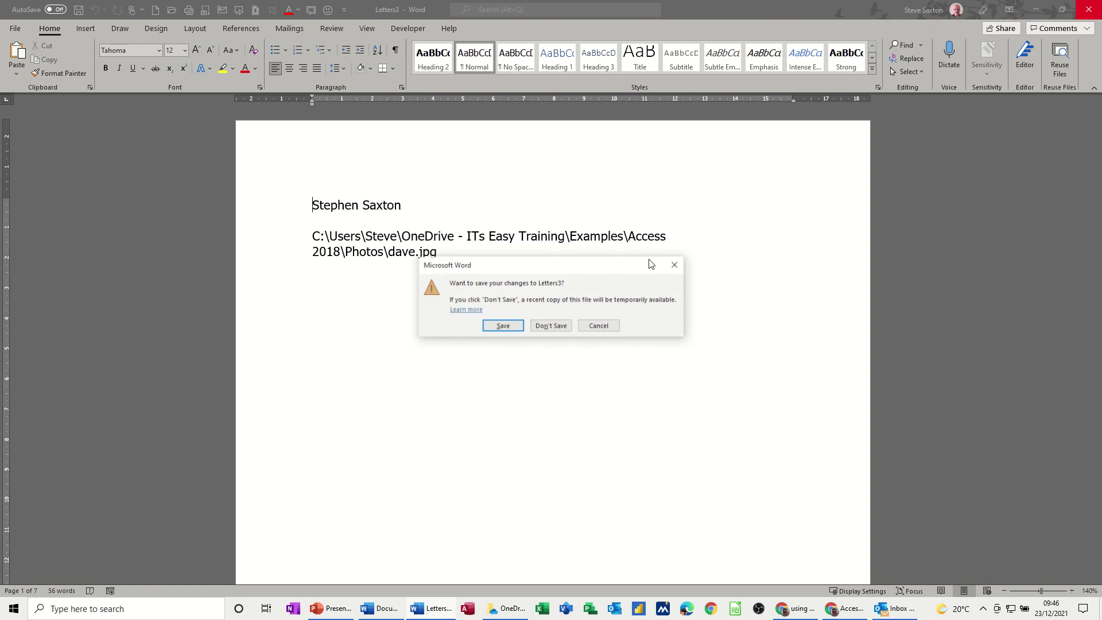
pyautogui.click(550, 325)
# - Wrap the «Photo» field in field braces with Ctrl+F9 and type MERGEFIELD before it
pyautogui.click(364, 239)
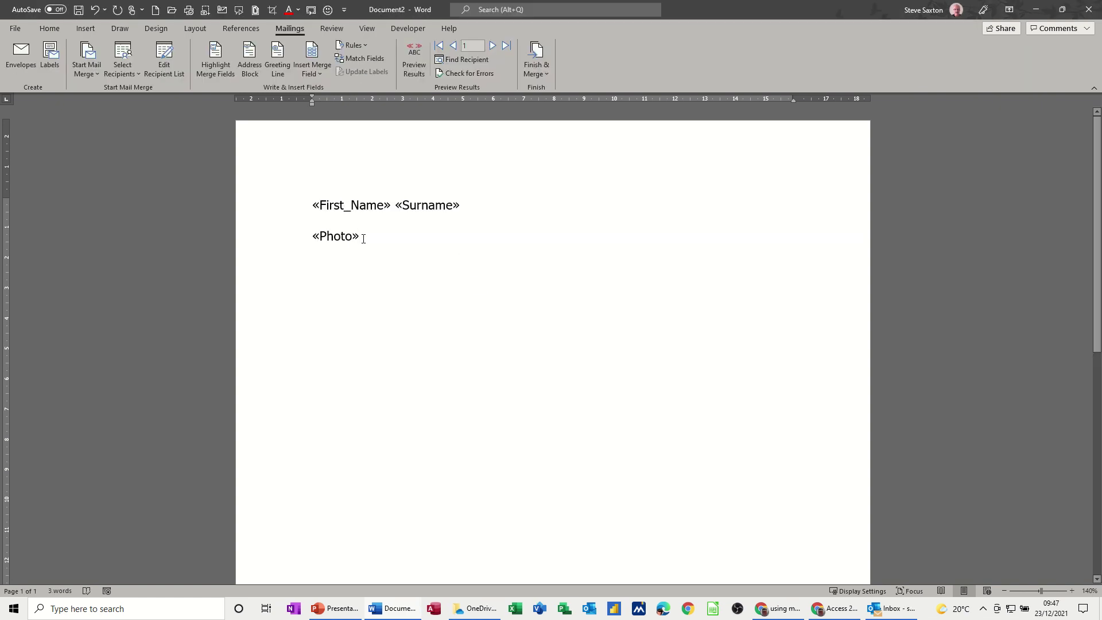
pyautogui.moveTo(363, 239); pyautogui.dragTo(314, 246)
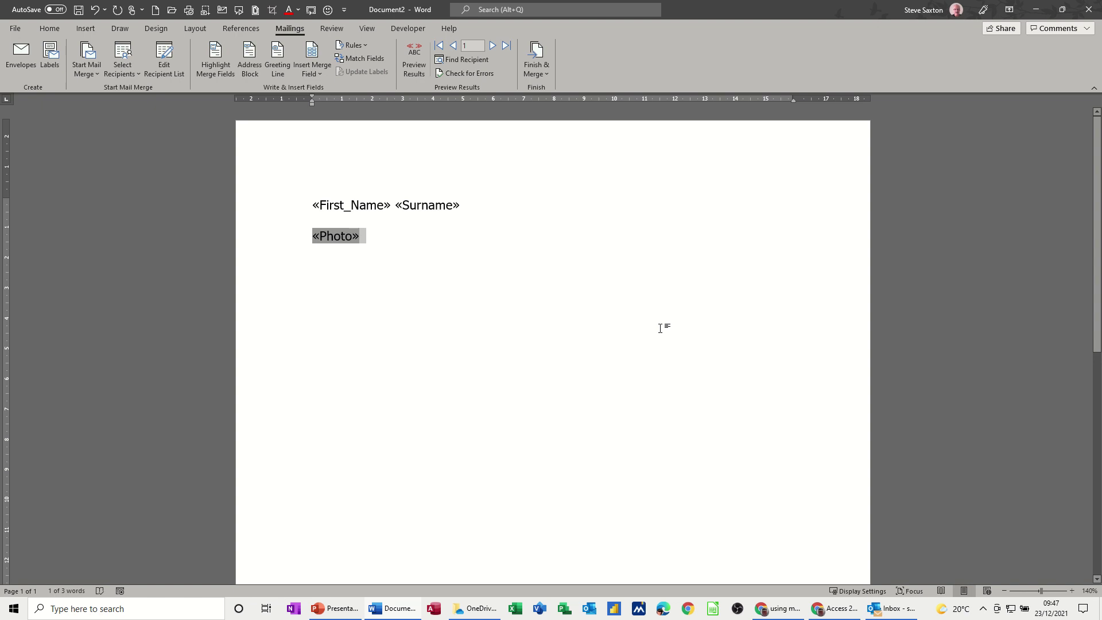
pyautogui.hotkey('ctrl', 'F9')
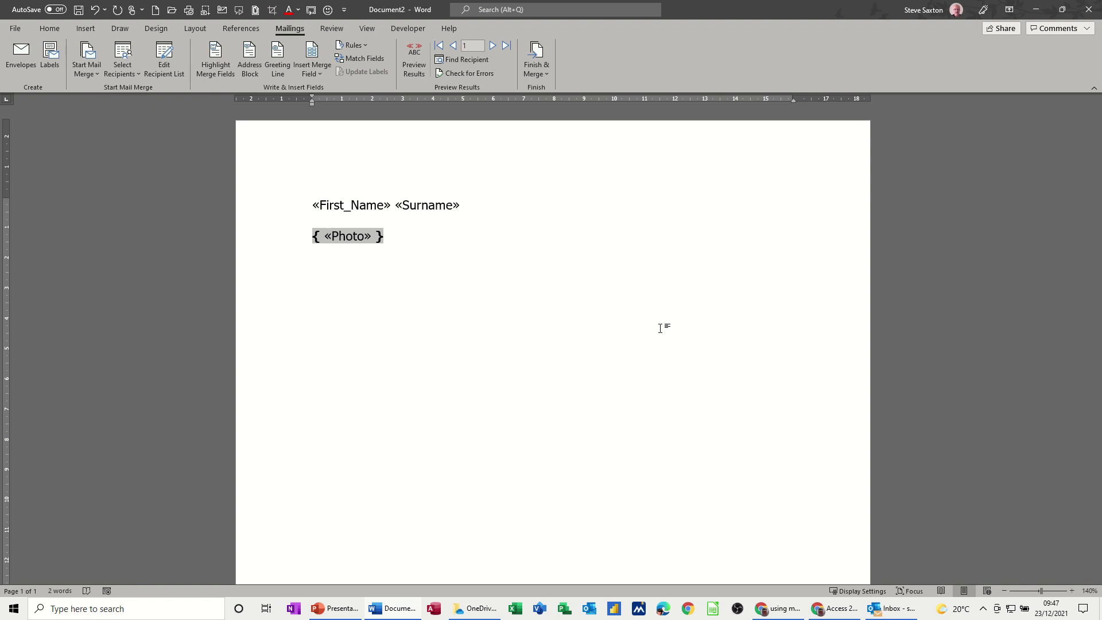
pyautogui.write('MERGEFIELD')
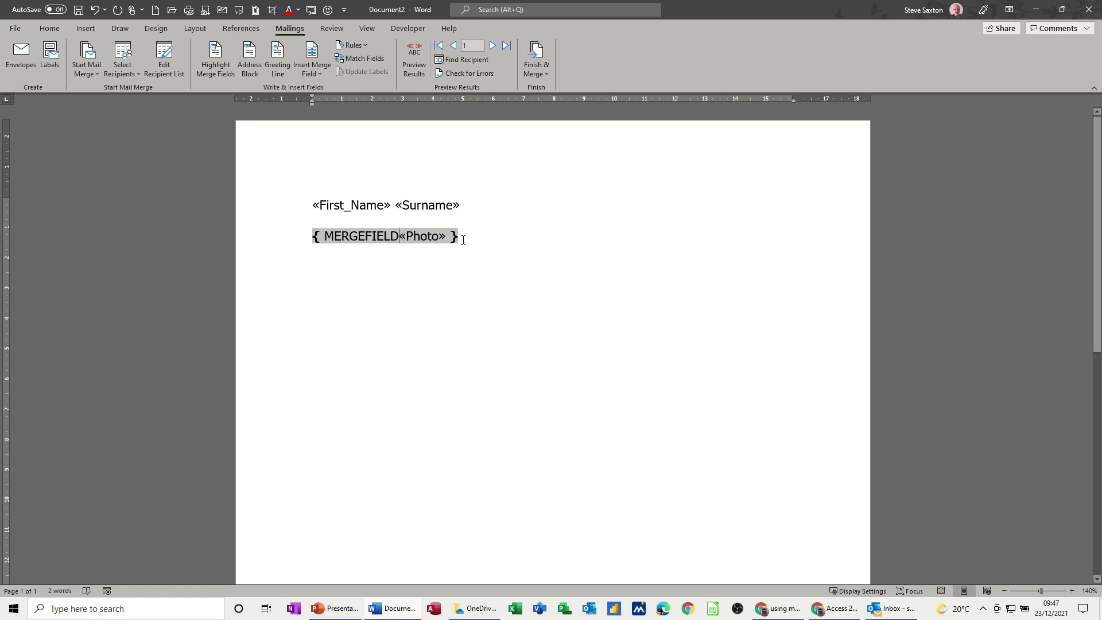
pyautogui.tripleClick(437, 238)
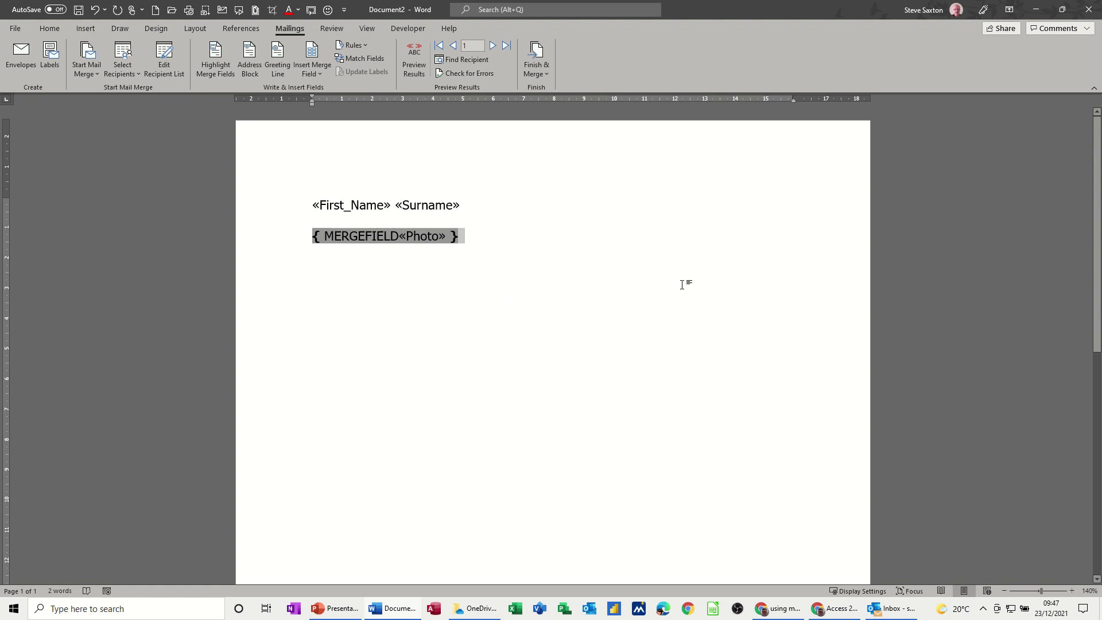
# - Nest the code as { INCLUDEPICTURE { IF TRUE { MERGEFIELD «Photo» } } \D }
pyautogui.hotkey('ctrl', 'F9')
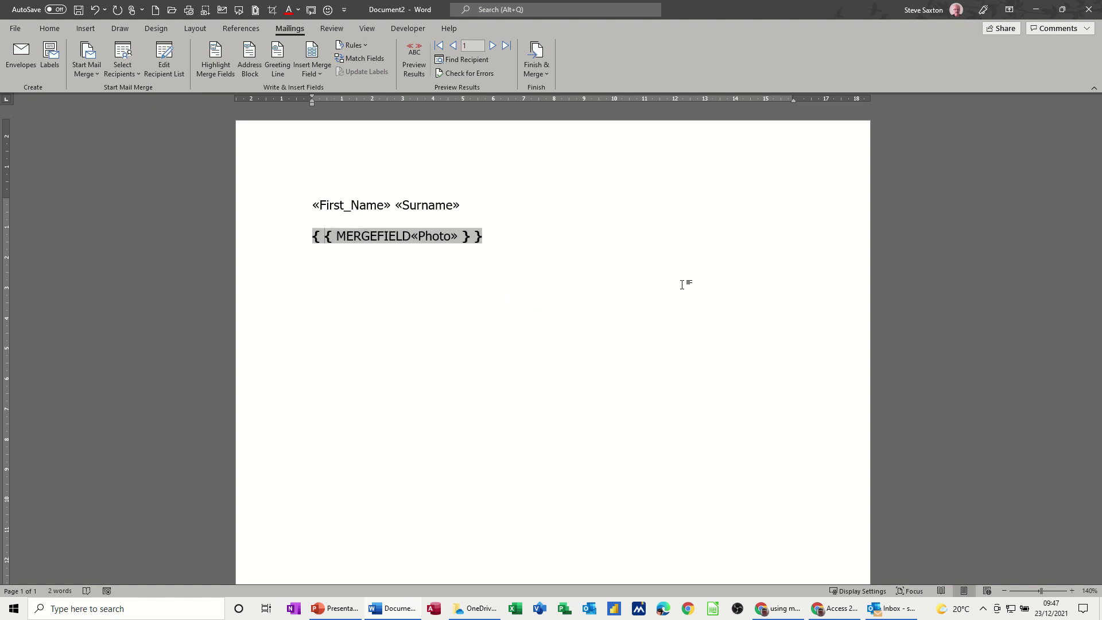
pyautogui.write('I')
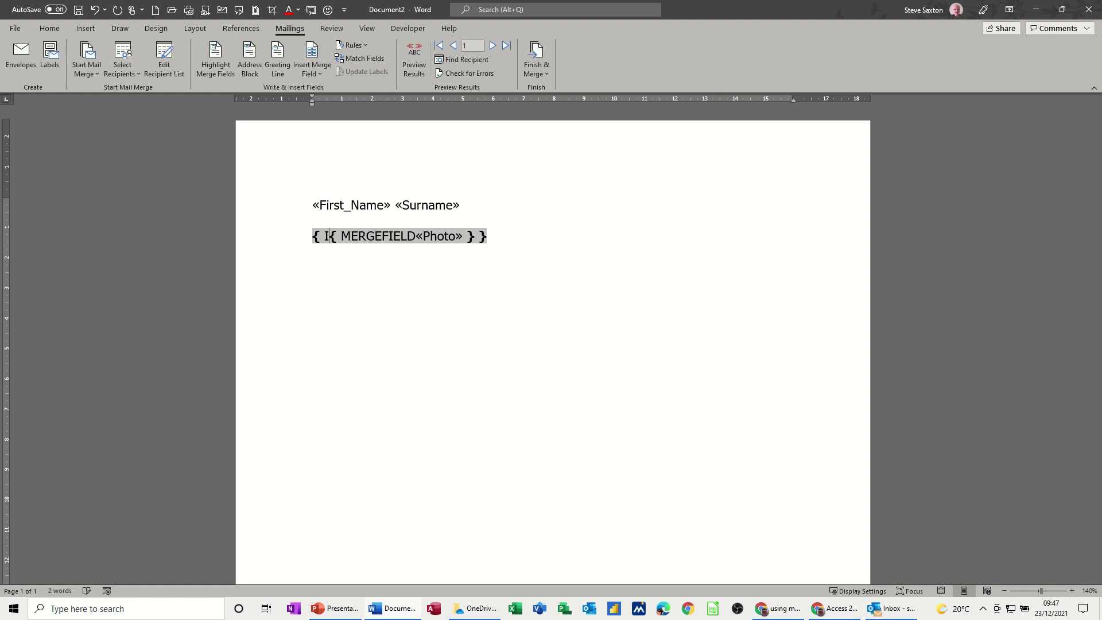
pyautogui.write('F TRU')
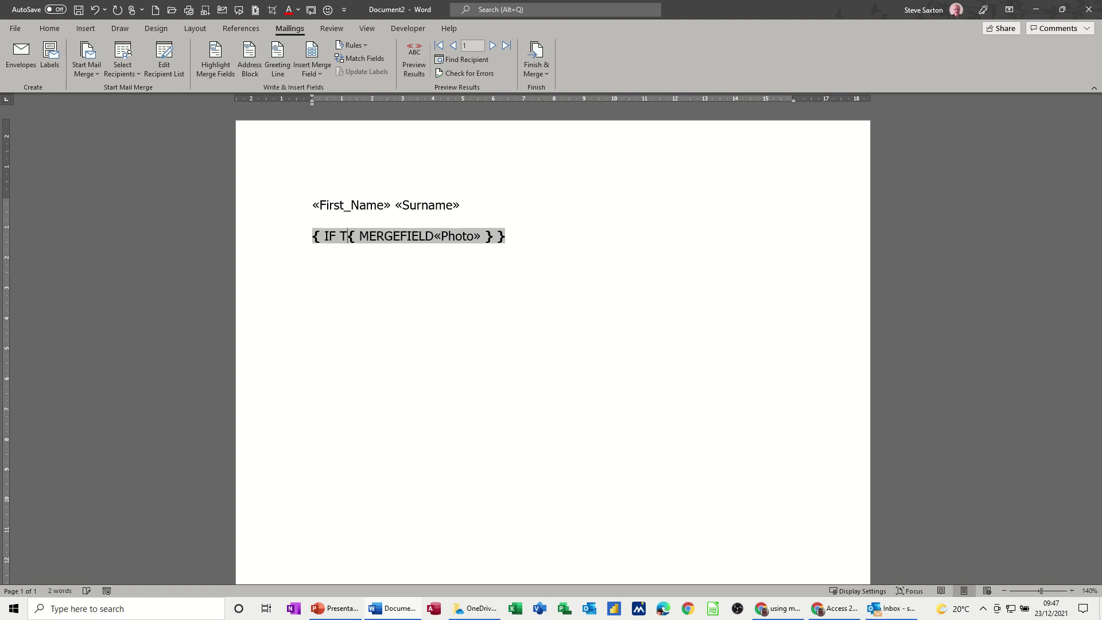
pyautogui.write('E')
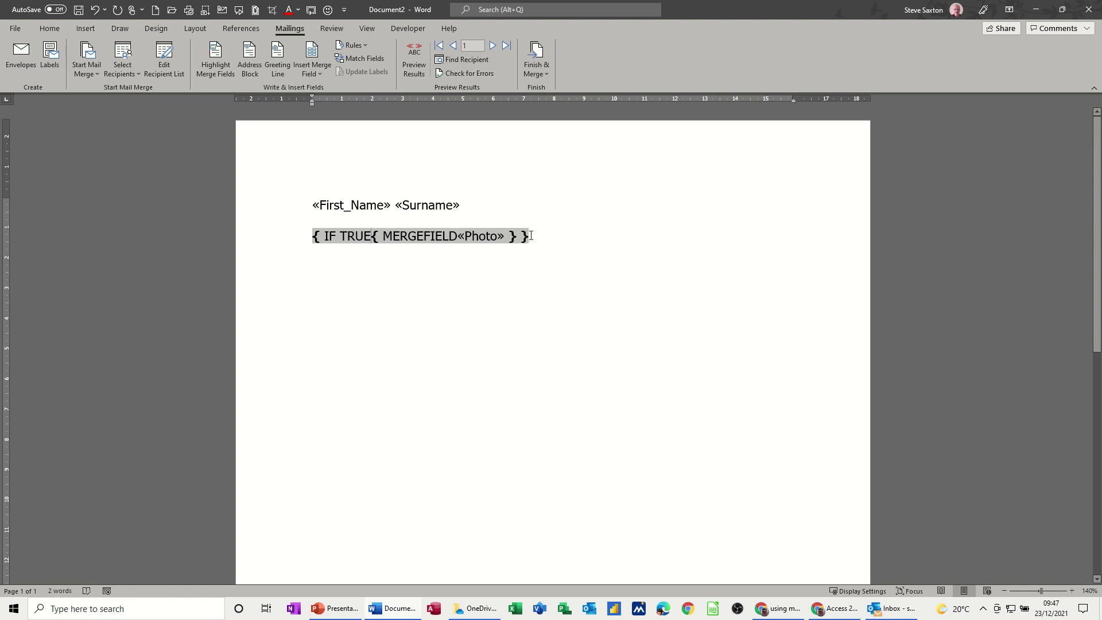
pyautogui.moveTo(531, 236); pyautogui.dragTo(468, 236)
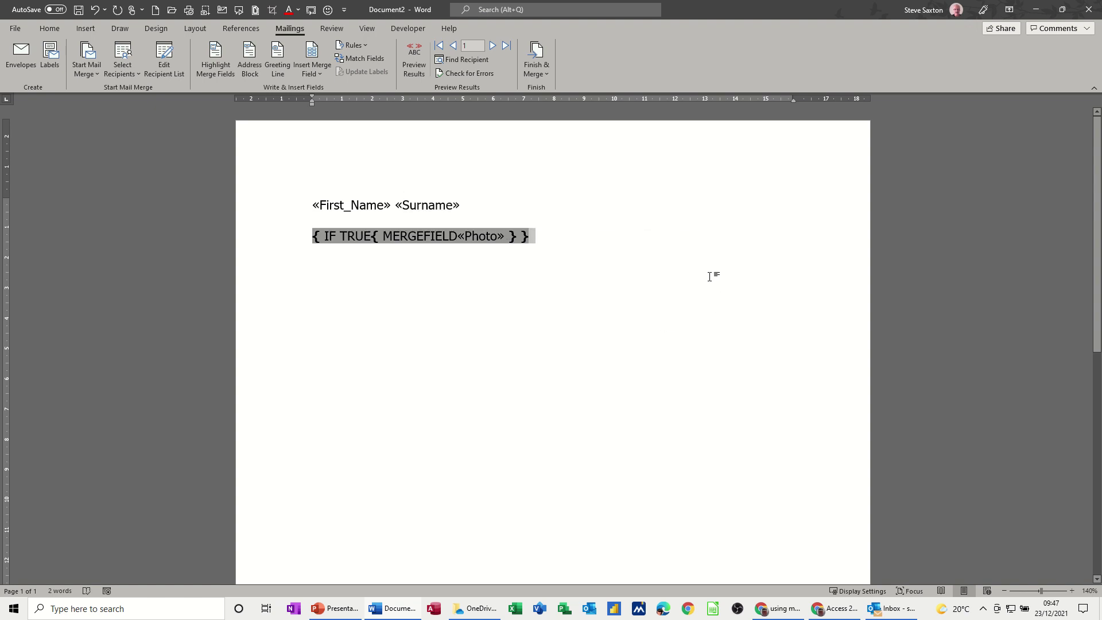
pyautogui.hotkey('ctrl', 'F9')
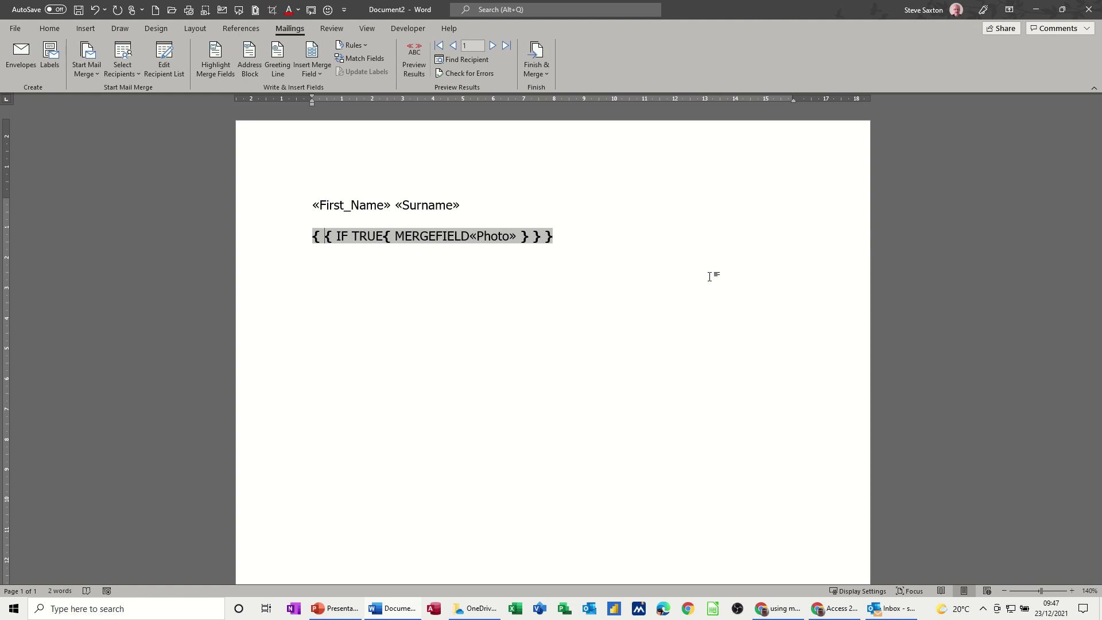
pyautogui.write('INCLUDE')
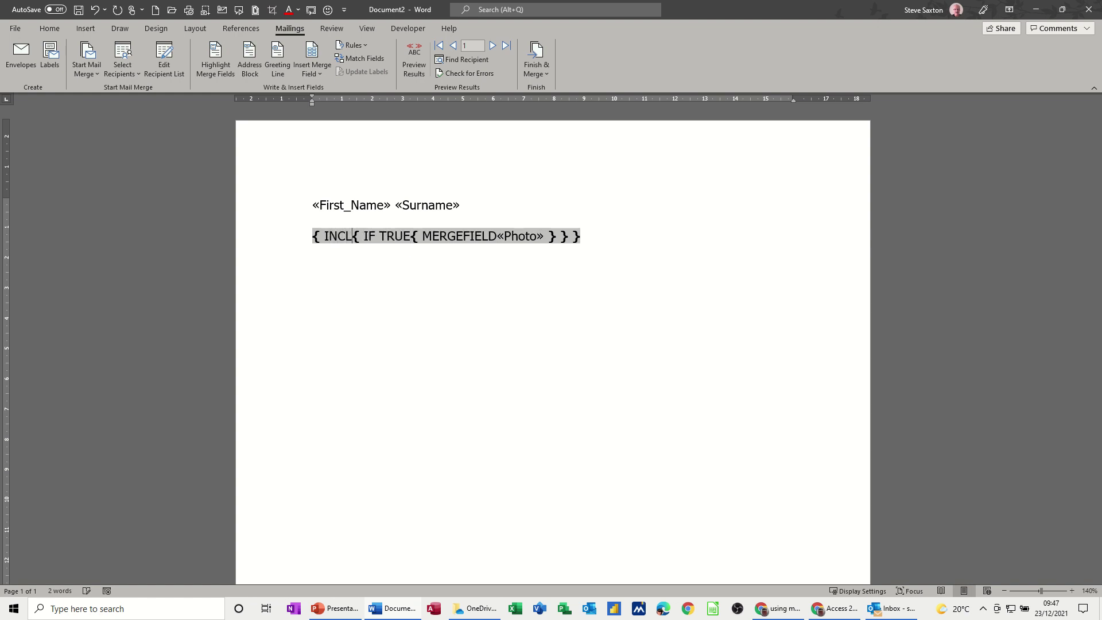
pyautogui.write('PICTURE')
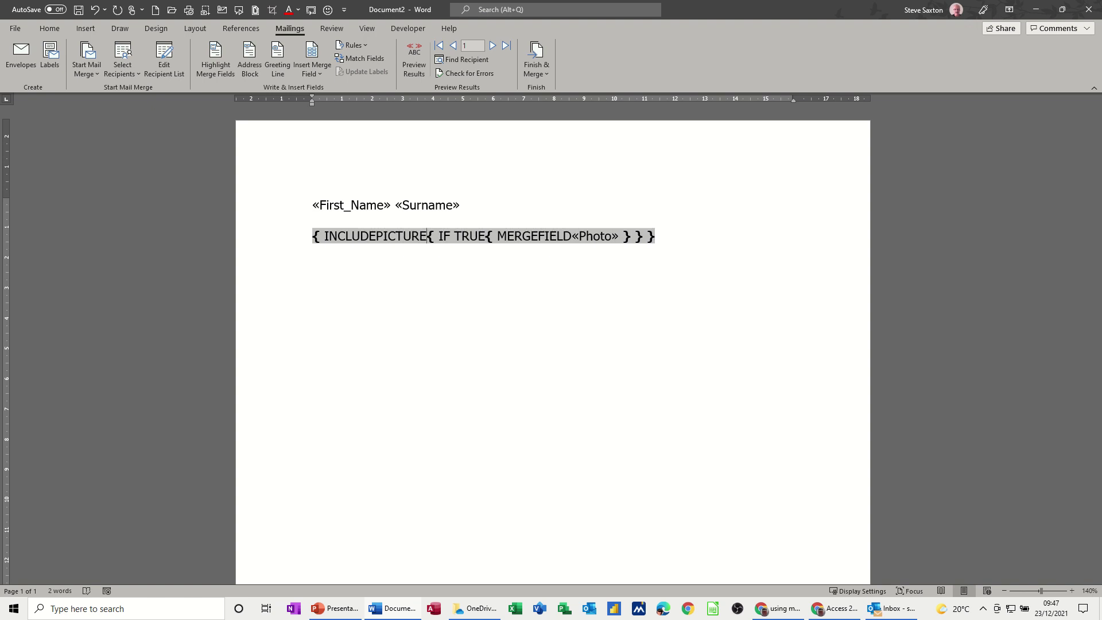
pyautogui.click(649, 236)
pyautogui.write('\\D')
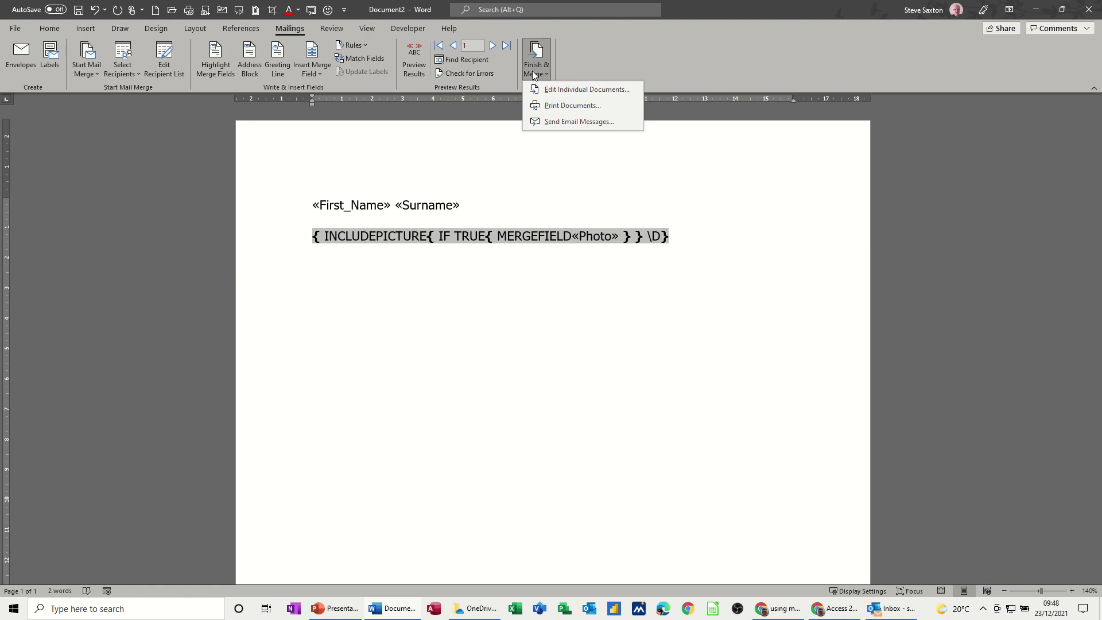
# - Merge all records into individual documents, mapping the invalid field to Photo
pyautogui.click(546, 90)
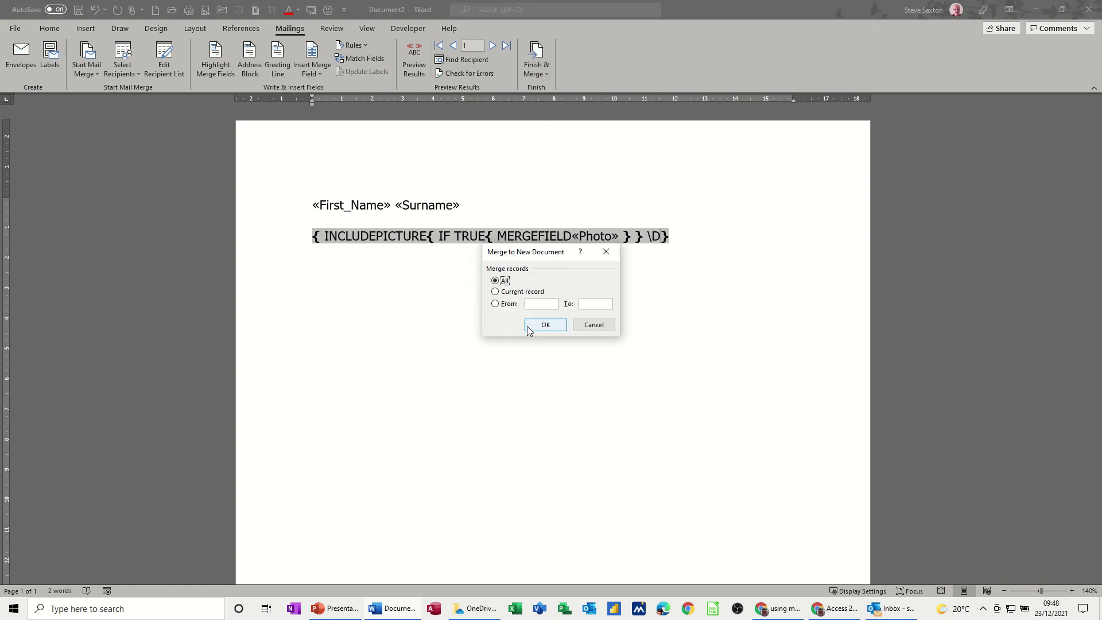
pyautogui.click(536, 326)
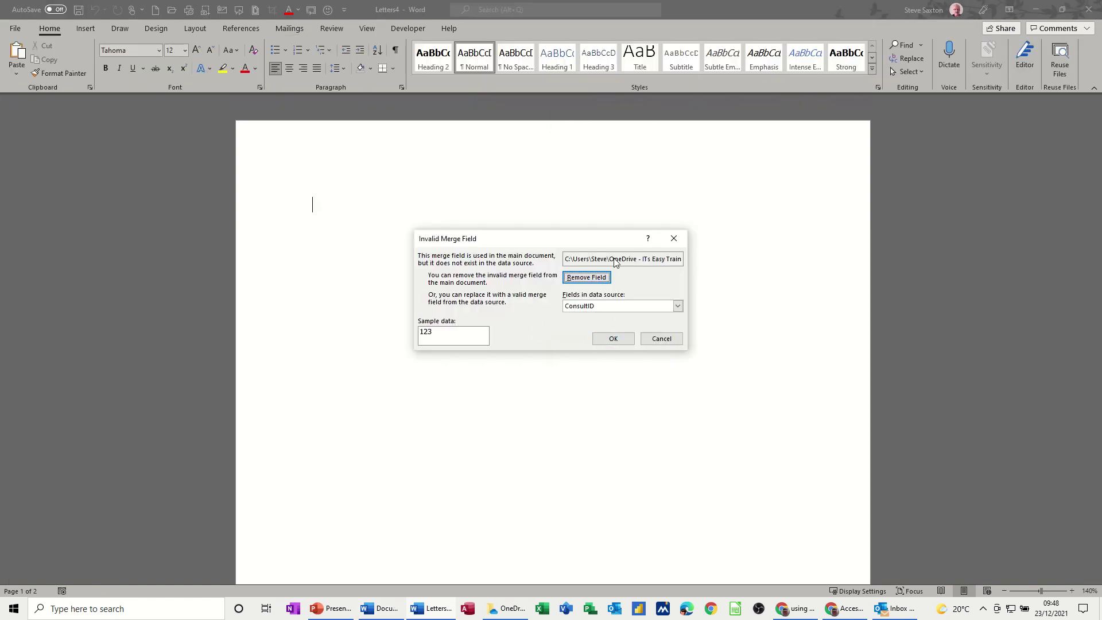
pyautogui.click(678, 306)
pyautogui.moveTo(681, 326); pyautogui.dragTo(680, 334)
pyautogui.click(590, 347)
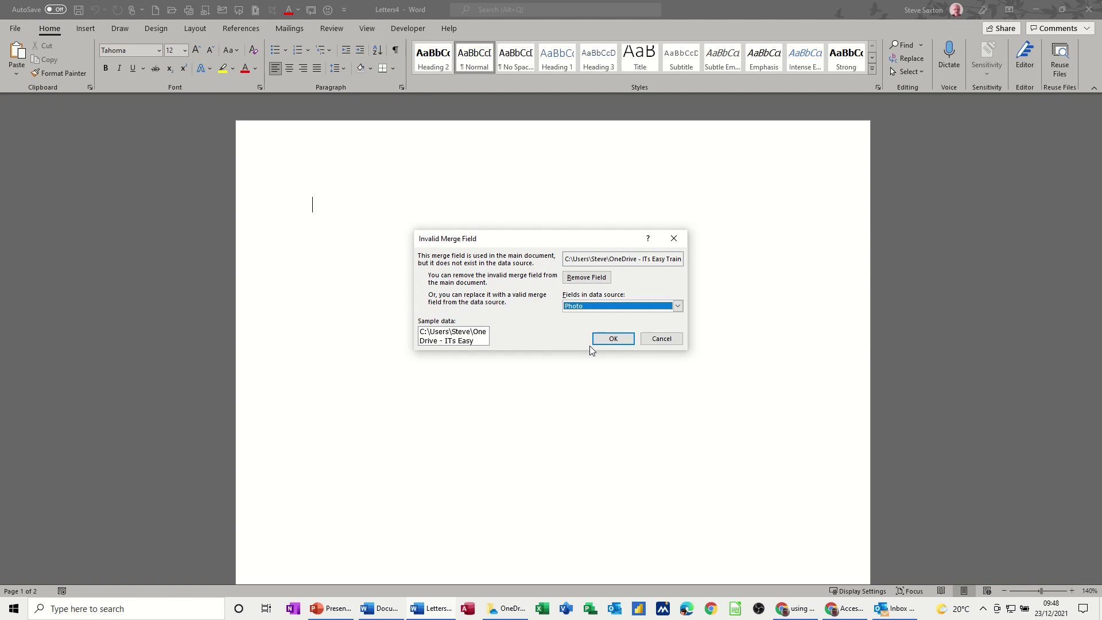
pyautogui.click(612, 339)
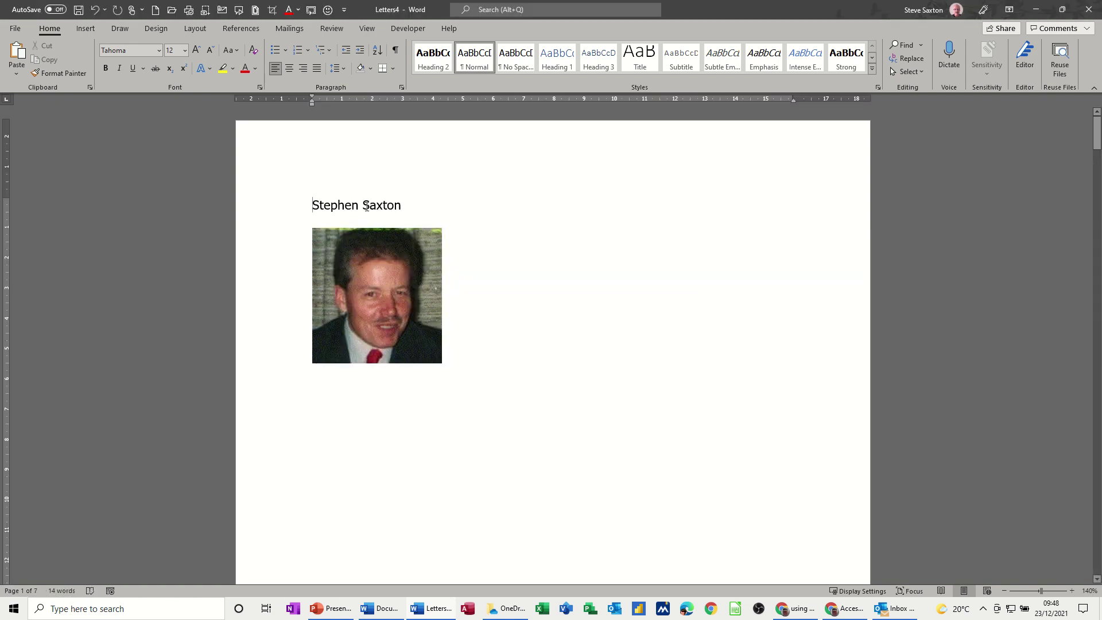
pyautogui.scroll(-12, 501, 280)
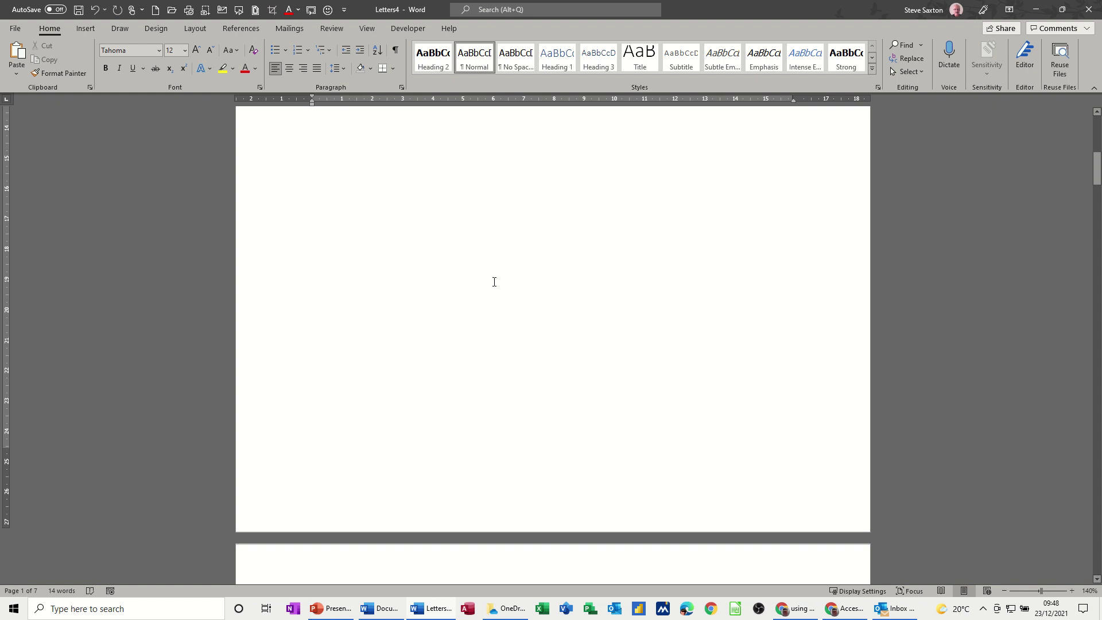
pyautogui.scroll(-2, 493, 283)
pyautogui.scroll(10, 492, 283)
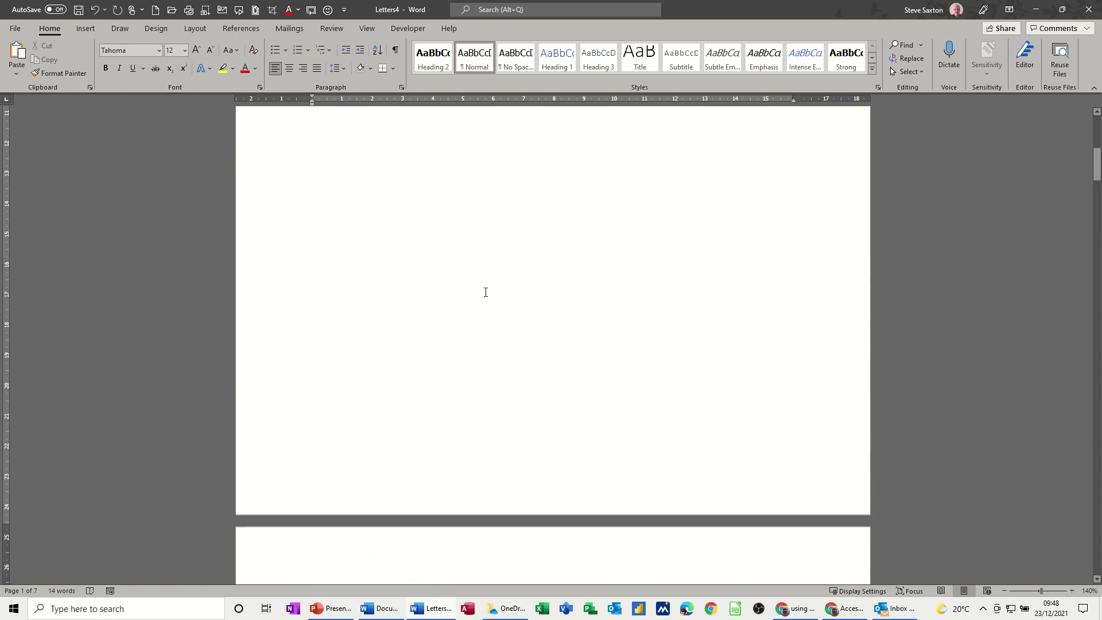
pyautogui.scroll(5, 482, 286)
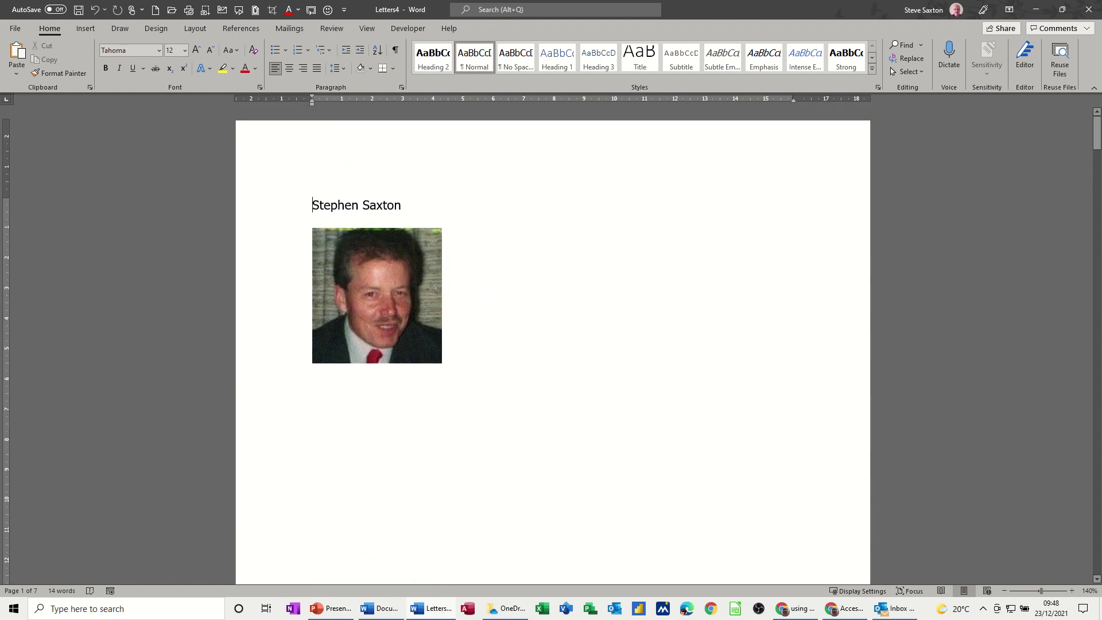